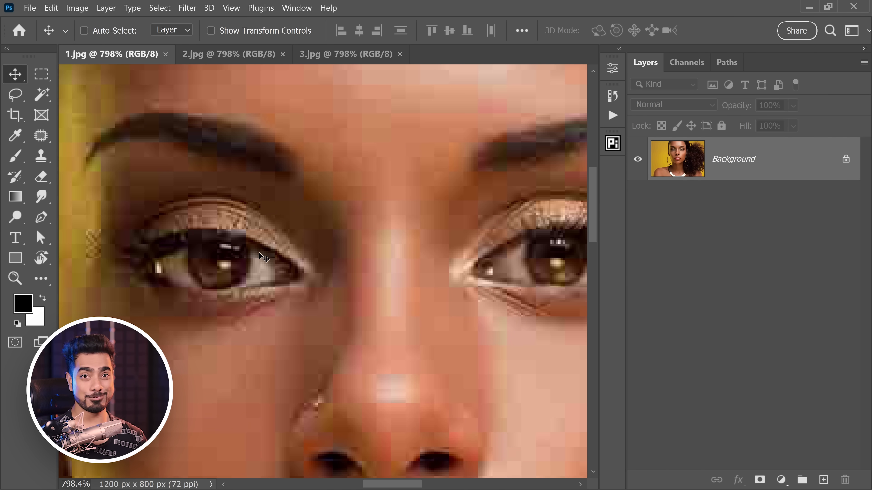
# - Pan across the face close-up and bring up the sample images folder
pyautogui.moveTo(396, 224); pyautogui.dragTo(395, 242)
pyautogui.moveTo(340, 269); pyautogui.dragTo(364, 227)
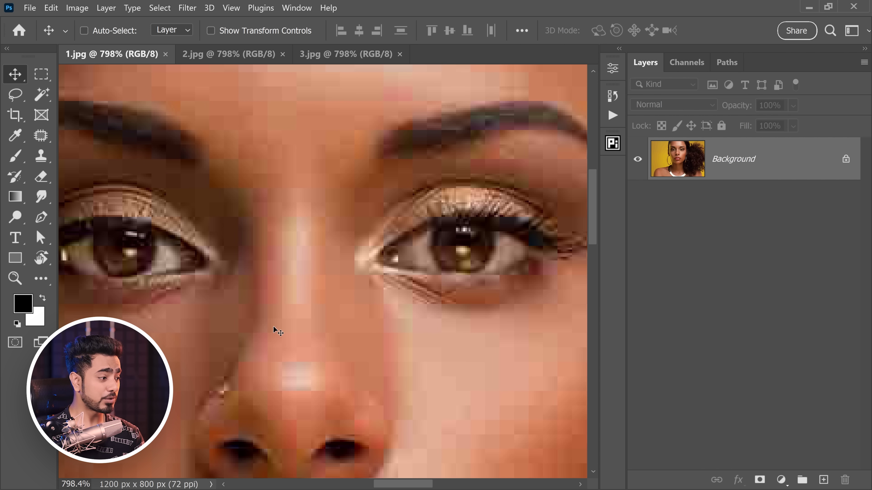
pyautogui.click(126, 485)
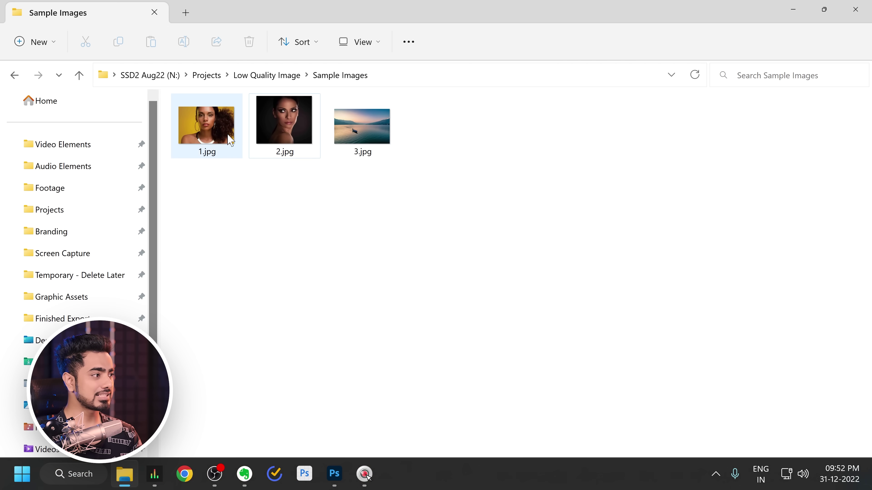
pyautogui.moveTo(219, 140)
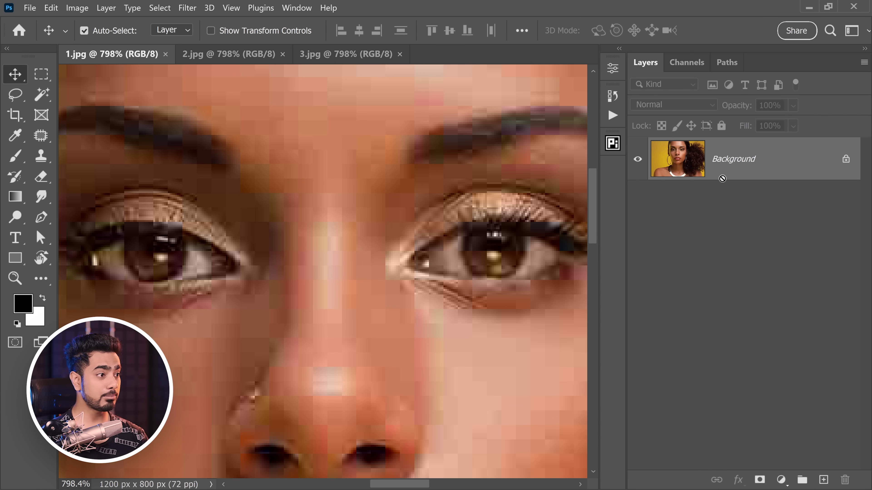
# - Duplicate the Background as Layer 1 and open Neural Filters, scrolling to the Restoration filters
pyautogui.hotkey('ctrl', 'j')
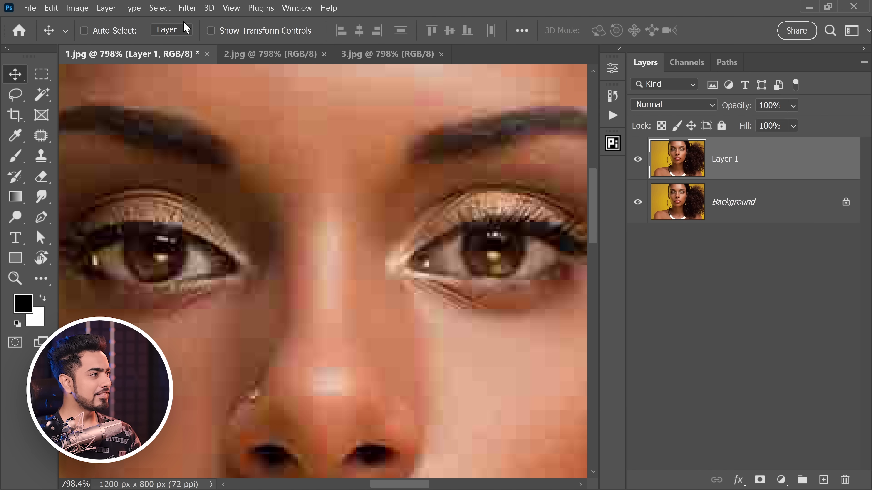
pyautogui.click(187, 8)
pyautogui.click(213, 51)
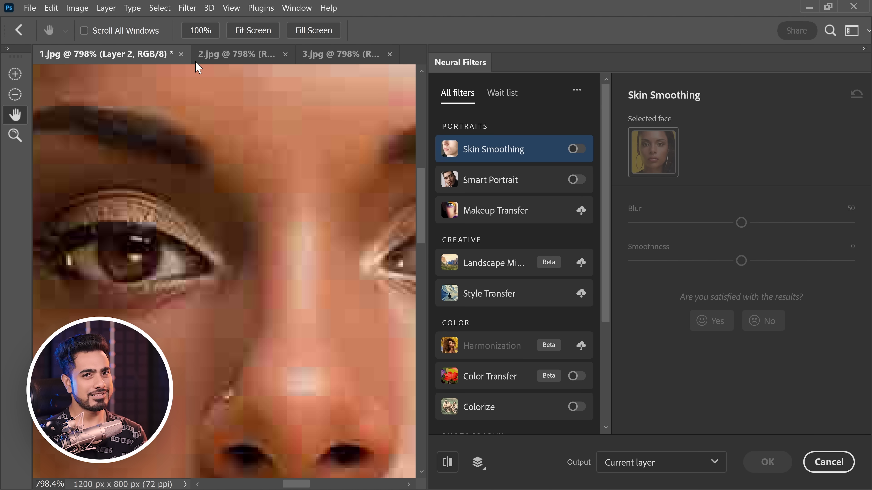
pyautogui.scroll(-3, 155, 334)
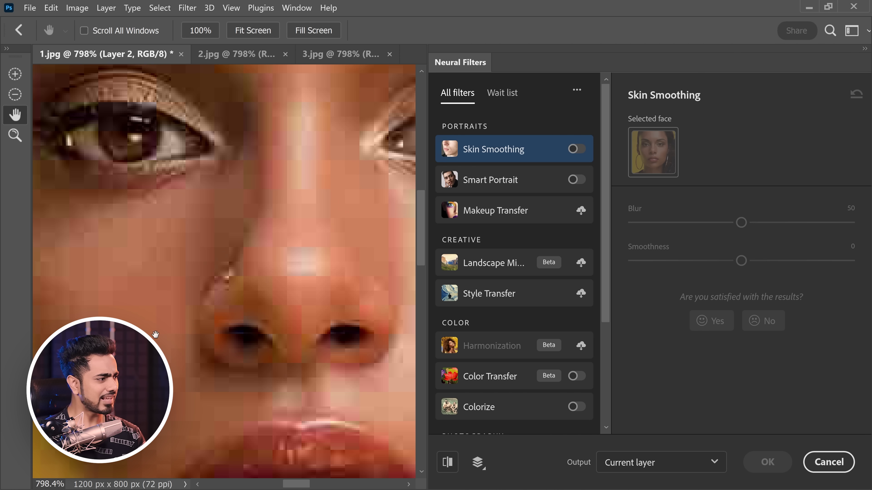
pyautogui.scroll(1, 216, 186)
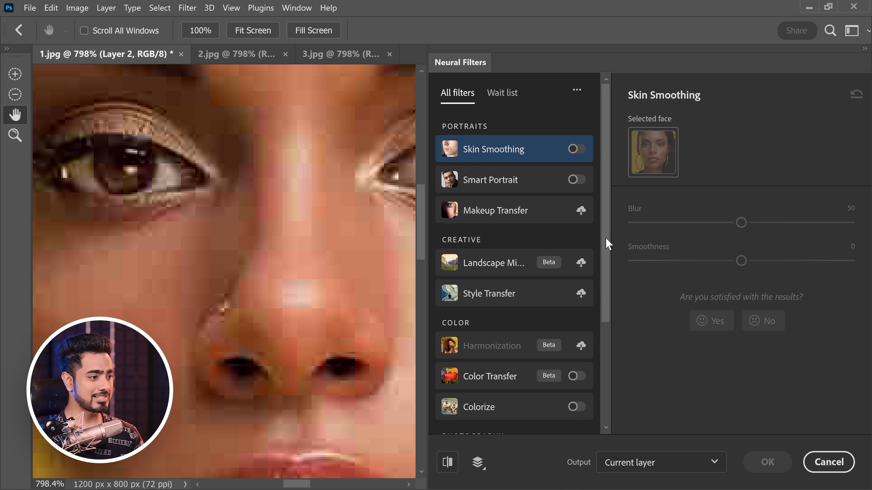
pyautogui.moveTo(609, 250); pyautogui.dragTo(607, 359)
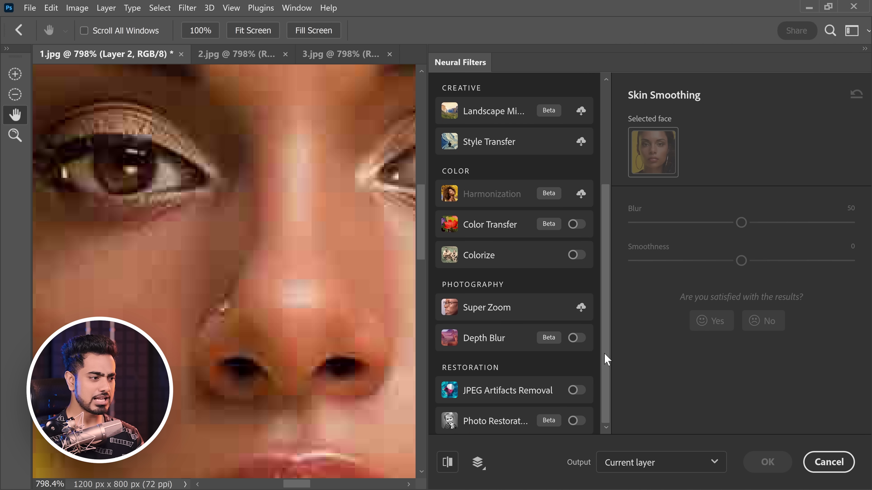
# - Turn on JPEG Artifacts Removal and compare the eyes against the original preview
pyautogui.click(576, 391)
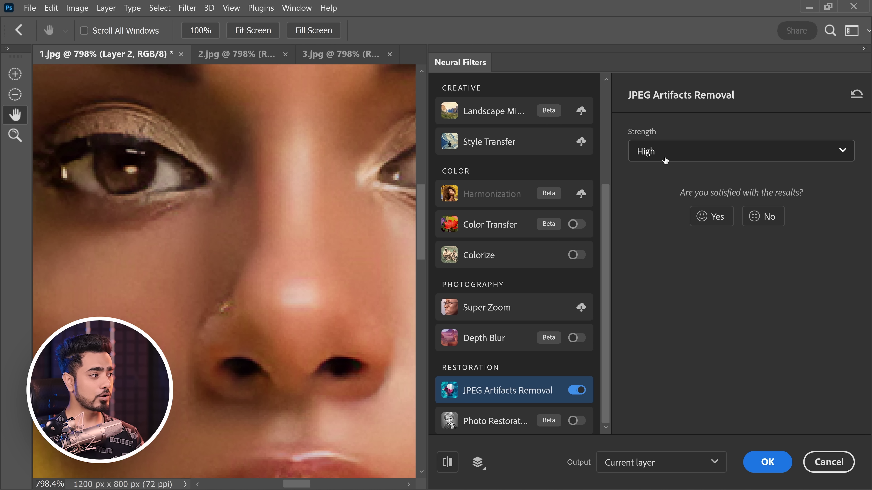
pyautogui.moveTo(162, 205); pyautogui.dragTo(208, 259)
pyautogui.hotkey('ctrl', '-')
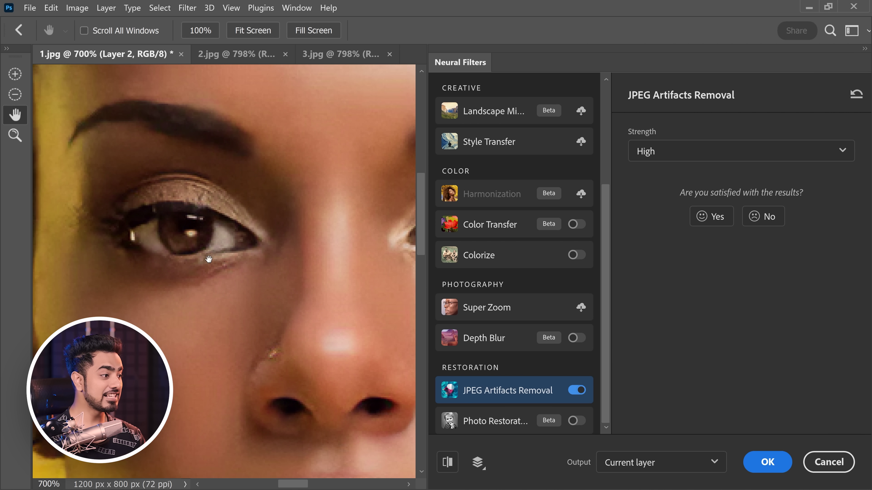
pyautogui.moveTo(306, 263); pyautogui.dragTo(182, 278)
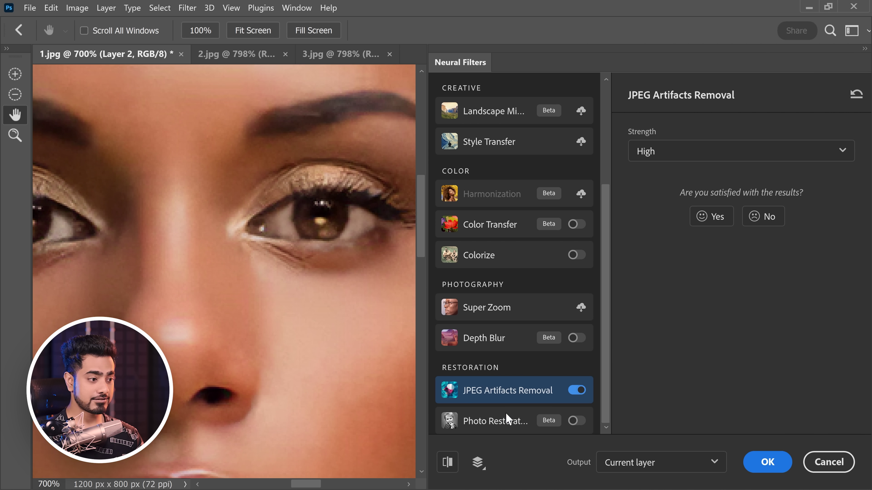
pyautogui.click(447, 462)
pyautogui.scroll(3, 283, 188)
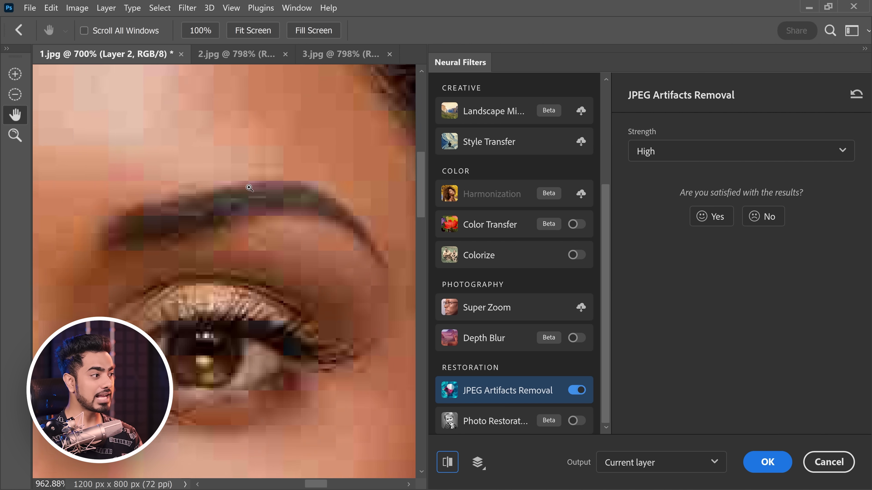
pyautogui.scroll(2, 336, 239)
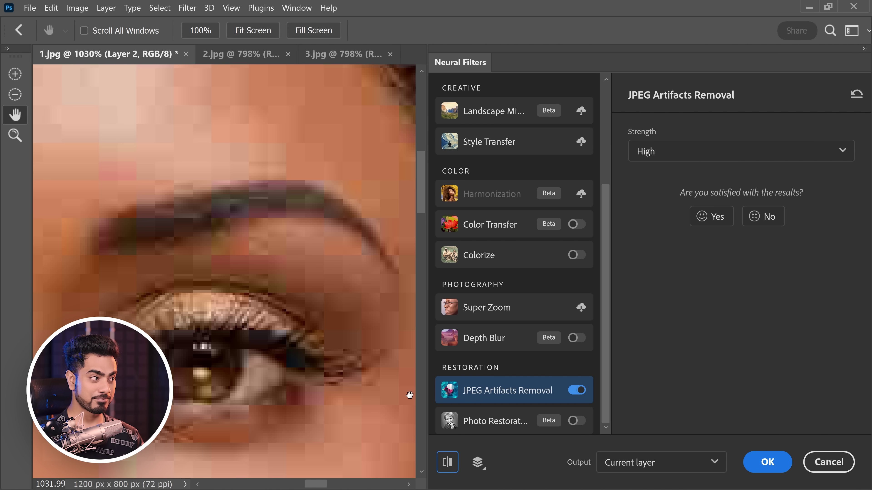
pyautogui.click(447, 462)
pyautogui.scroll(-5, 409, 396)
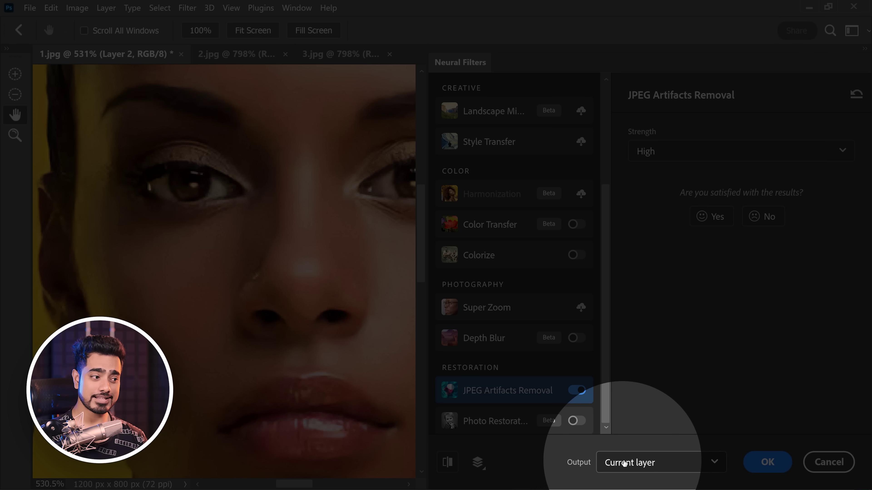
# - Set the output to Smart filter and apply the artifact removal
pyautogui.click(622, 463)
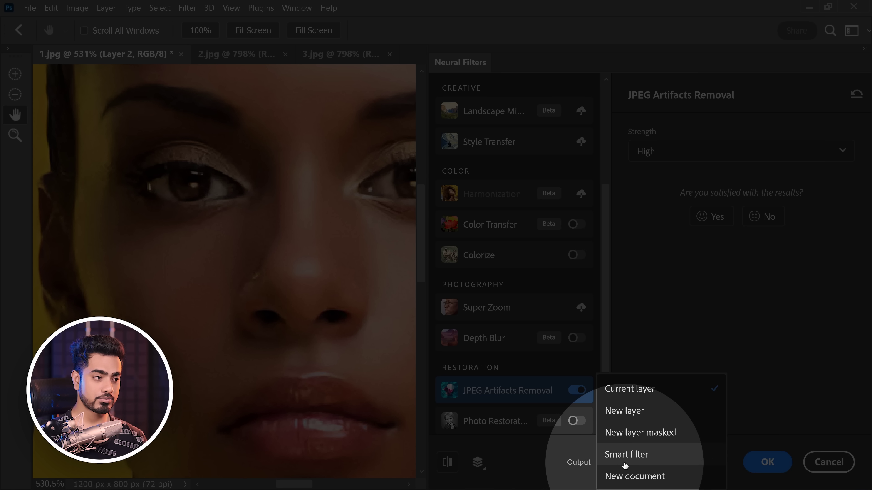
pyautogui.click(639, 460)
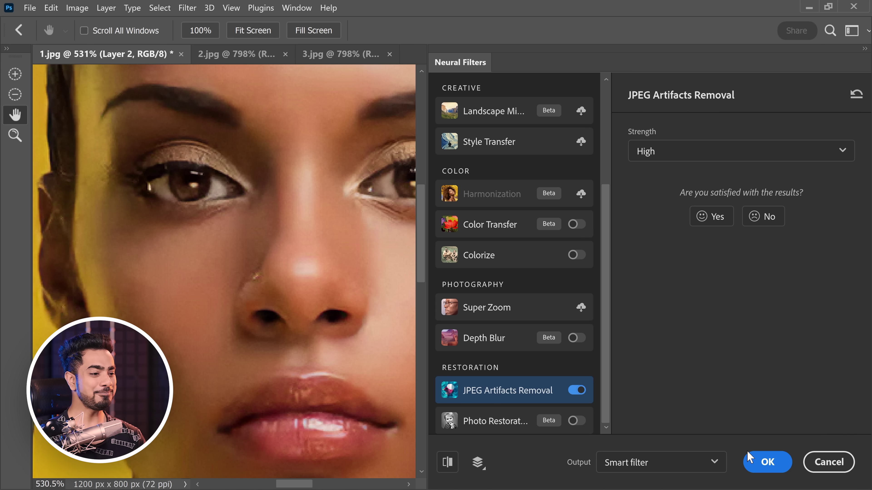
pyautogui.click(749, 456)
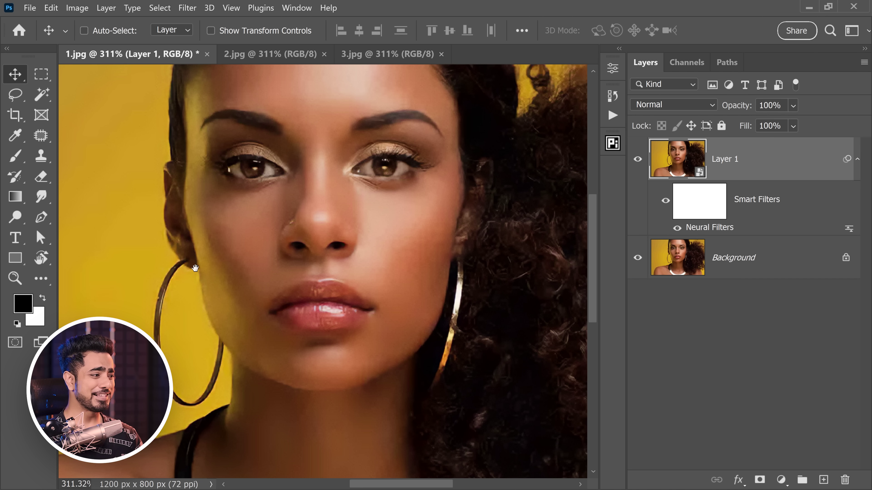
# - Hide and reshow Layer 1 to compare the hoop earring area with the original
pyautogui.moveTo(195, 268); pyautogui.dragTo(281, 186)
pyautogui.scroll(3, 236, 255)
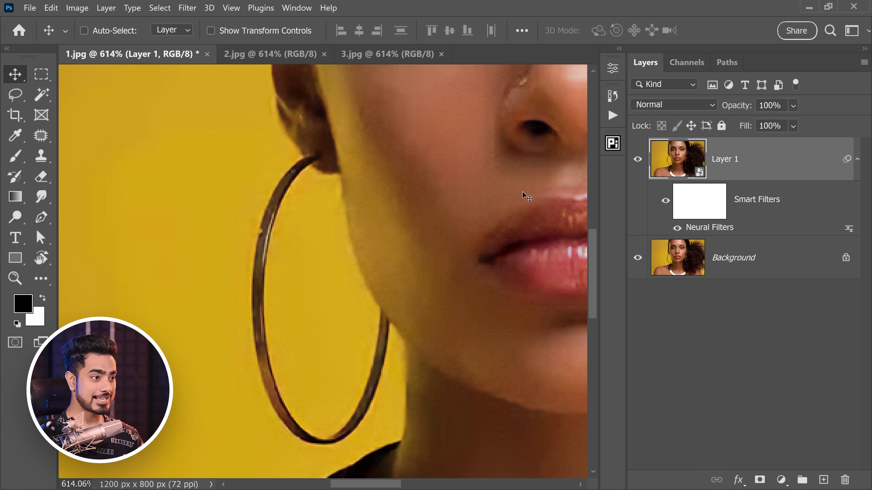
pyautogui.click(637, 159)
pyautogui.scroll(4, 242, 222)
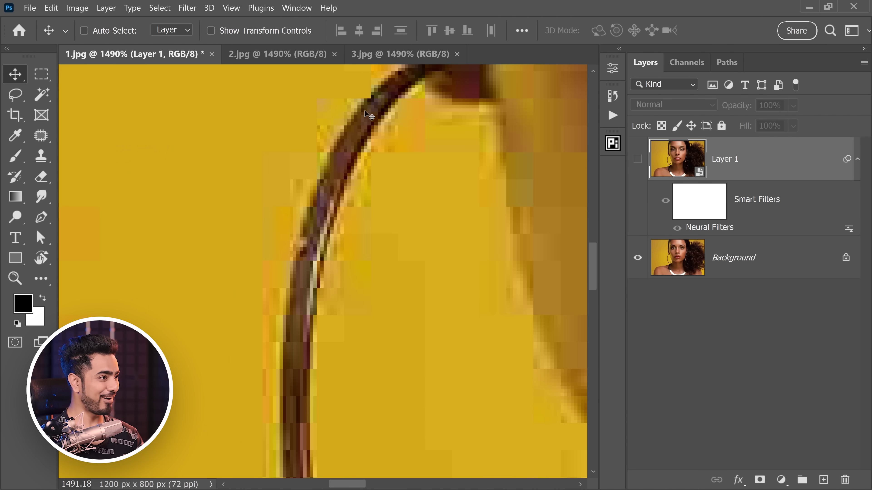
pyautogui.scroll(-3, 367, 221)
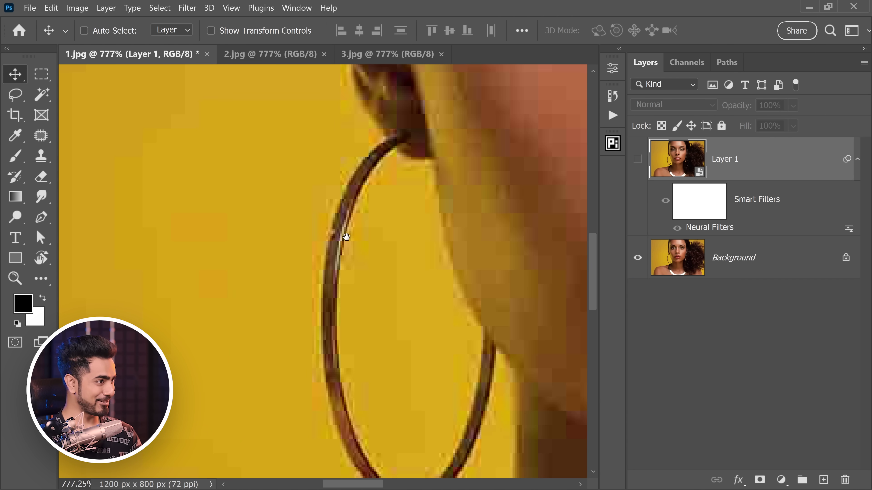
pyautogui.click(637, 160)
pyautogui.scroll(-3, 512, 208)
pyautogui.moveTo(510, 207); pyautogui.dragTo(395, 246)
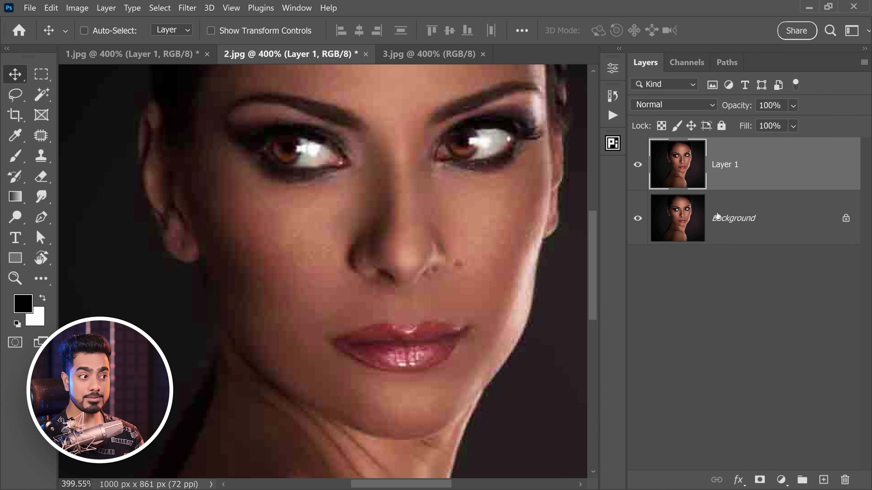
# - Open Neural Filters on 2.jpg and turn on JPEG Artifacts Removal
pyautogui.click(188, 8)
pyautogui.click(211, 51)
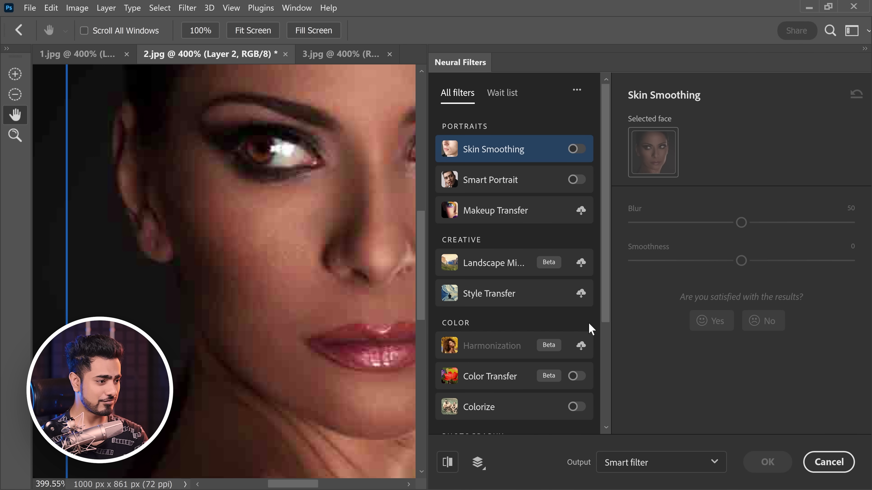
pyautogui.moveTo(604, 316); pyautogui.dragTo(602, 433)
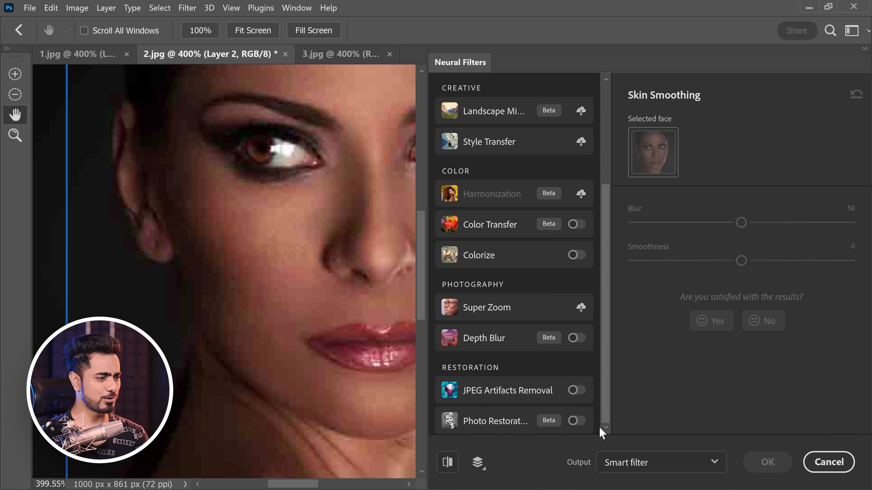
pyautogui.click(576, 391)
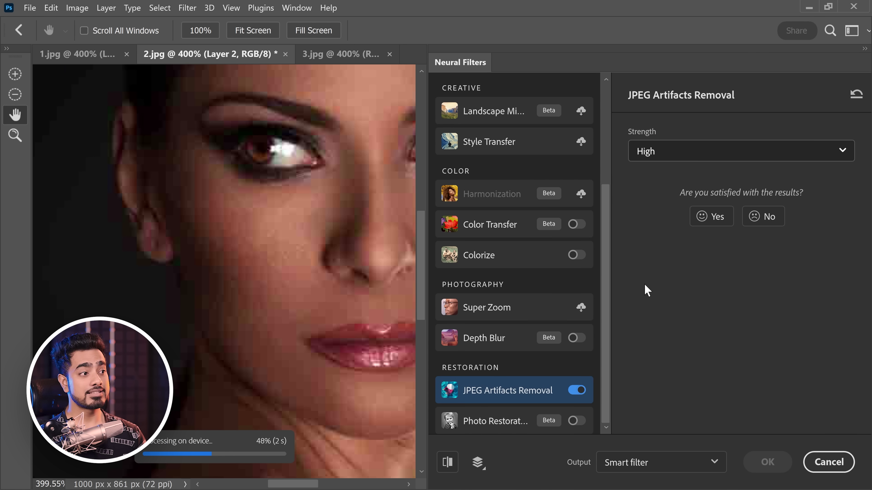
pyautogui.moveTo(384, 244); pyautogui.dragTo(294, 271)
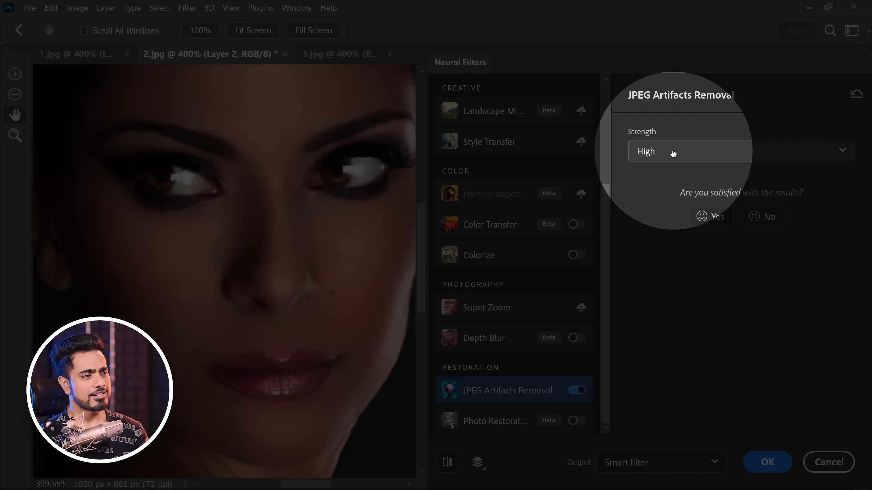
# - Keep the JPEG Artifacts Removal strength at High and frame the whole face
pyautogui.click(673, 154)
pyautogui.click(597, 163)
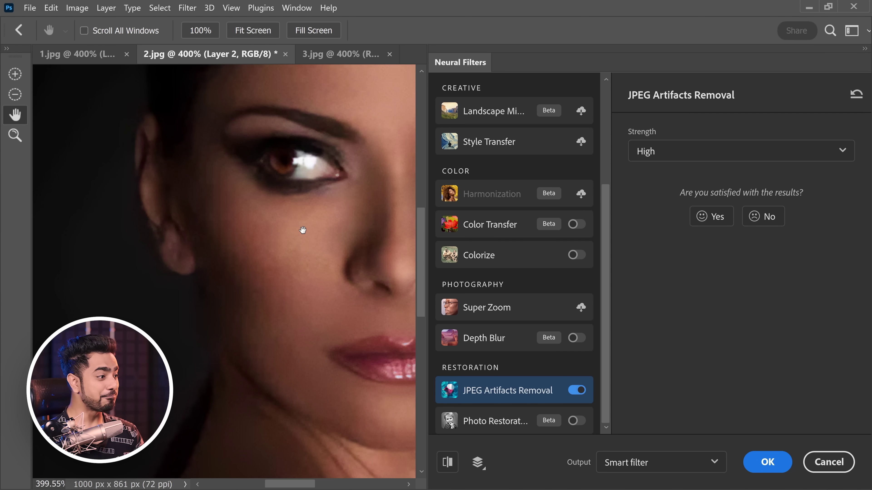
pyautogui.moveTo(303, 233); pyautogui.dragTo(229, 232)
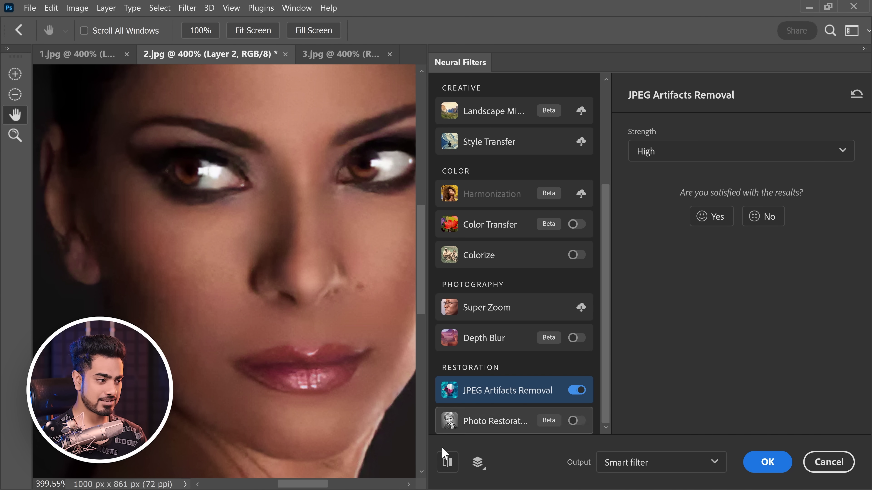
# - Compare the smoothed preview against the unfiltered original twice with the preview toggle
pyautogui.click(447, 463)
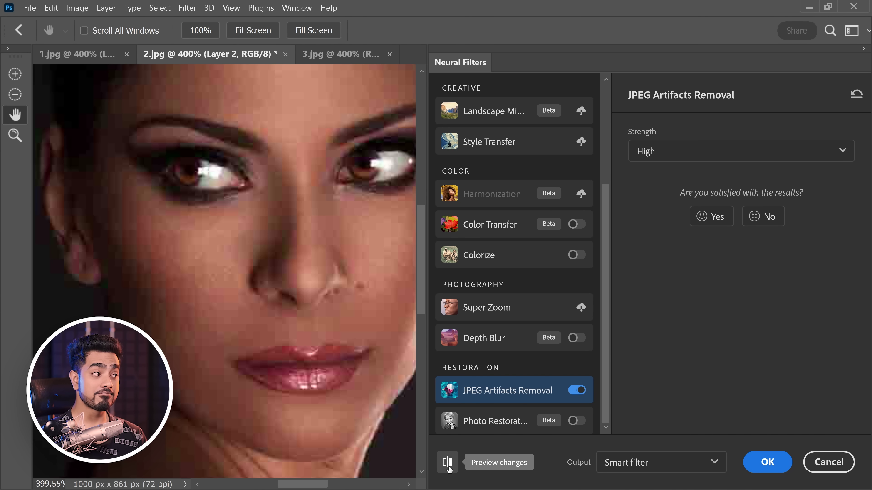
pyautogui.click(448, 468)
pyautogui.scroll(3, 243, 176)
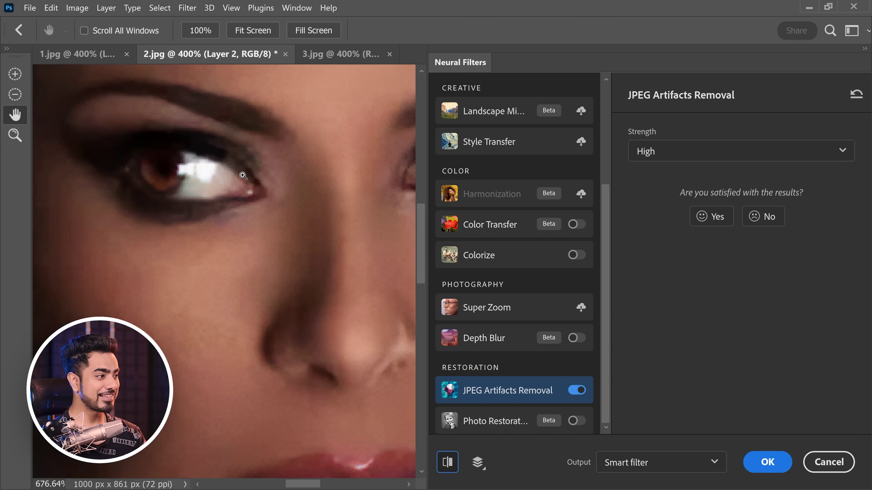
pyautogui.scroll(1, 243, 175)
pyautogui.click(445, 464)
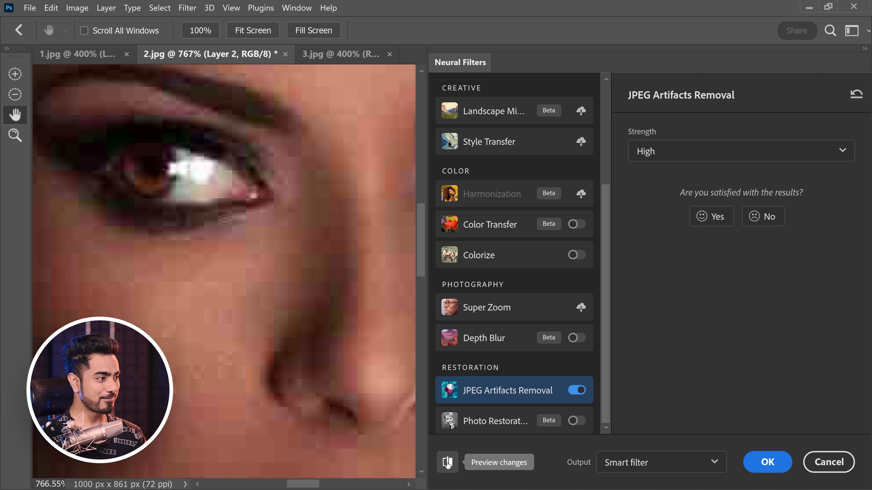
pyautogui.click(448, 465)
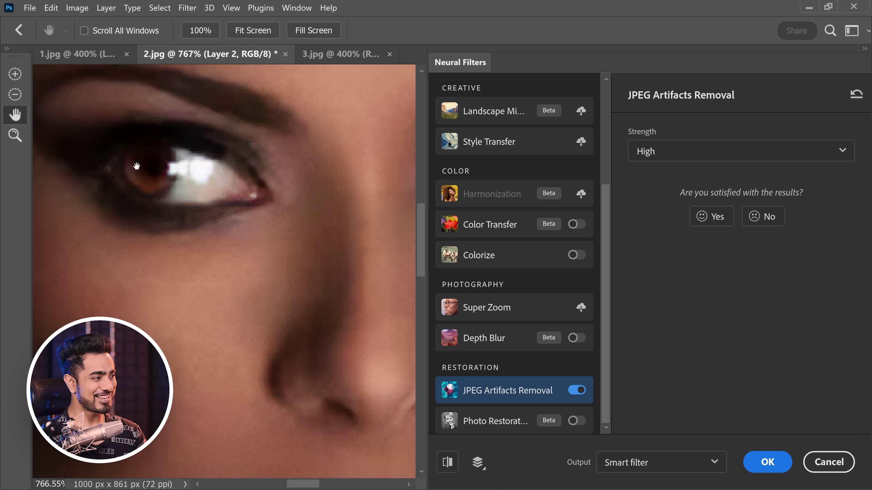
pyautogui.scroll(-3, 284, 223)
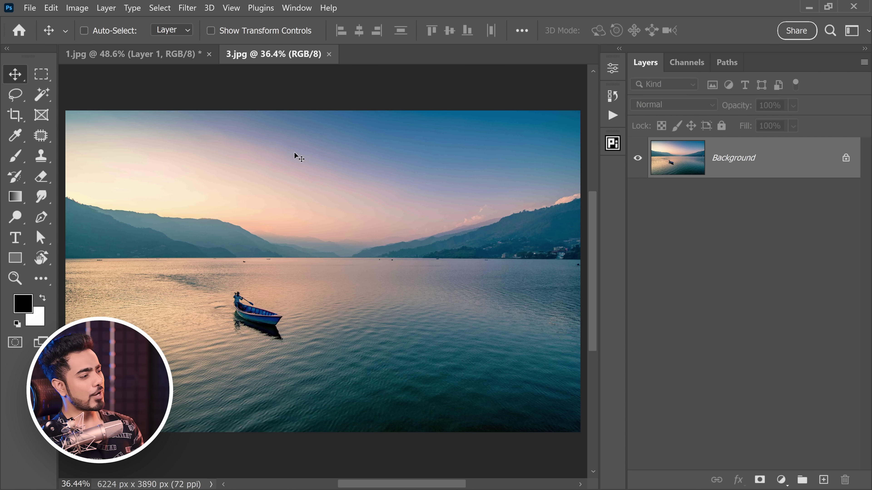
pyautogui.scroll(5, 249, 173)
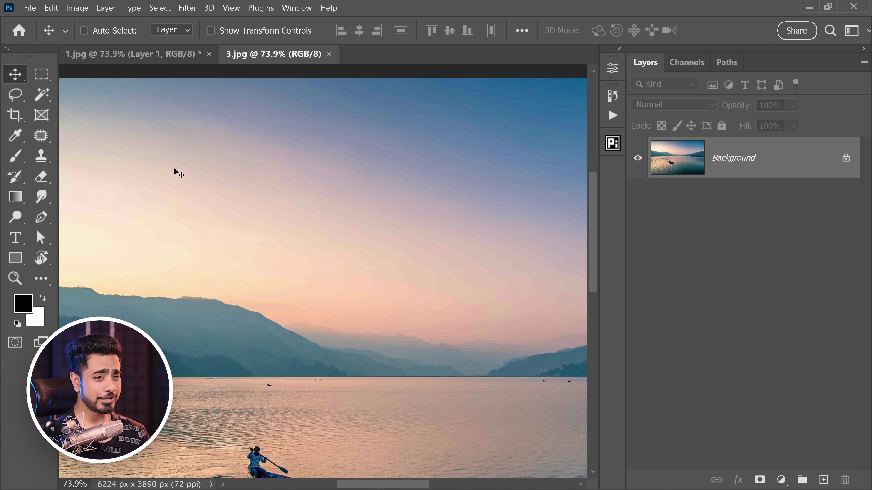
# - Duplicate the lake photo's Background and turn on JPEG Artifacts Removal in Neural Filters
pyautogui.hotkey('ctrl', 'j')
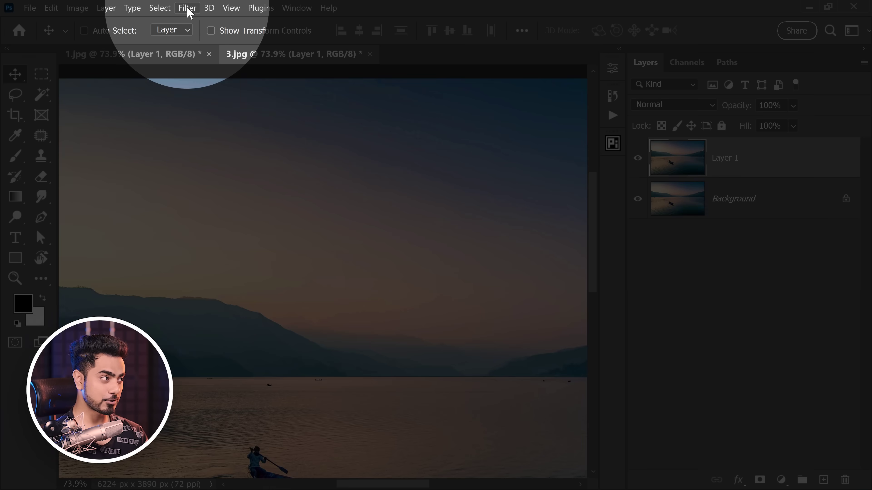
pyautogui.click(187, 8)
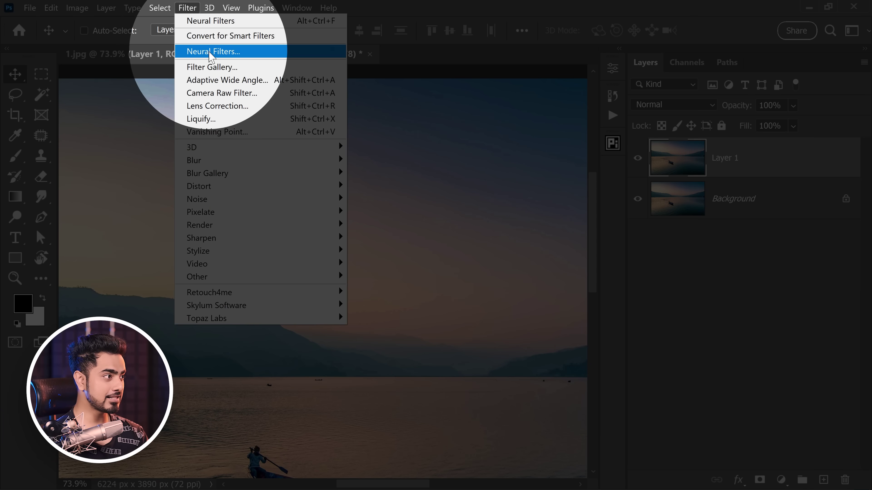
pyautogui.click(211, 51)
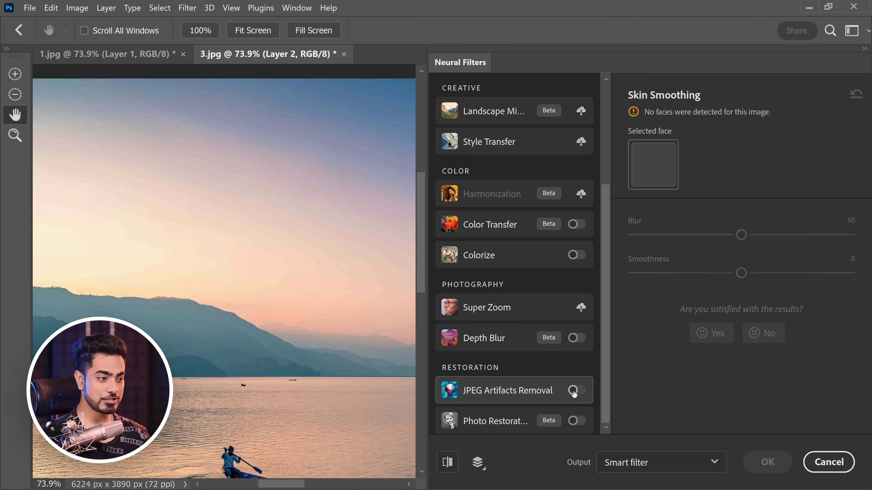
pyautogui.click(577, 390)
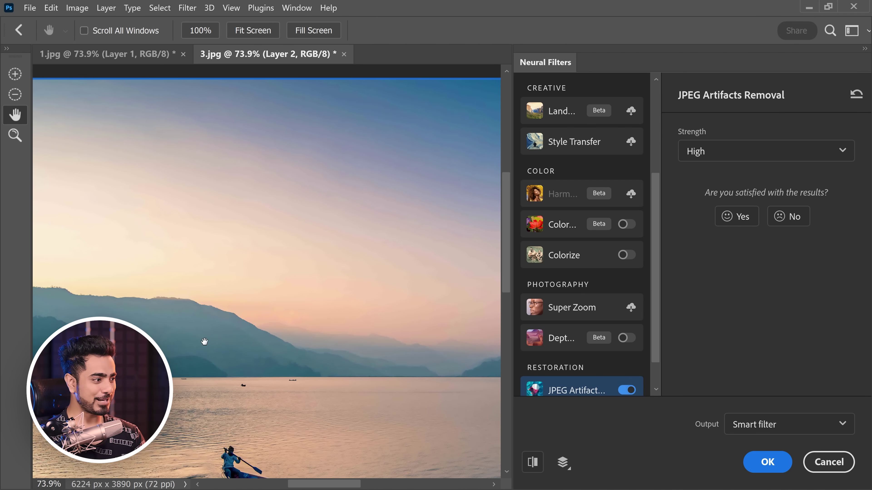
pyautogui.moveTo(138, 372); pyautogui.dragTo(324, 266)
pyautogui.moveTo(189, 298); pyautogui.dragTo(308, 230)
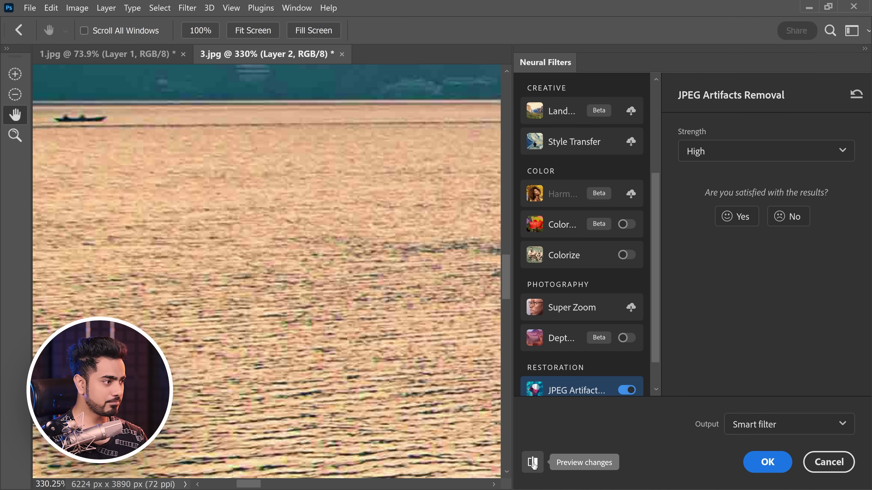
pyautogui.moveTo(296, 234); pyautogui.dragTo(334, 231)
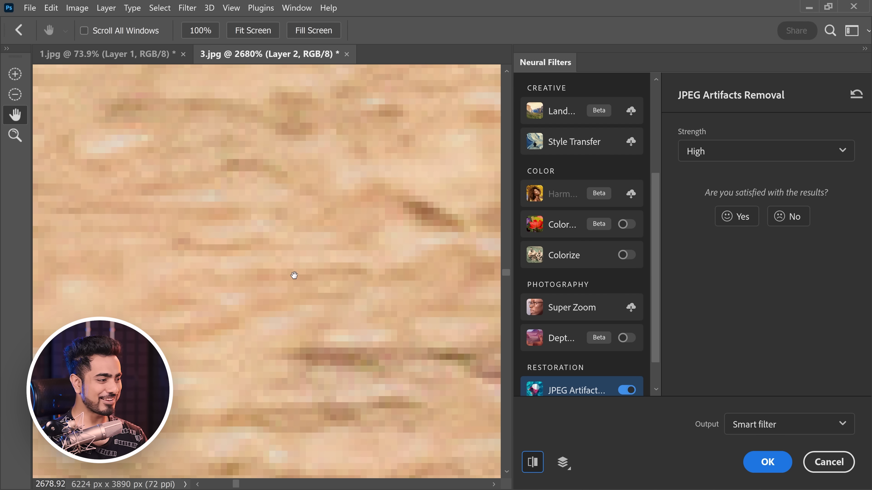
pyautogui.scroll(-6, 307, 275)
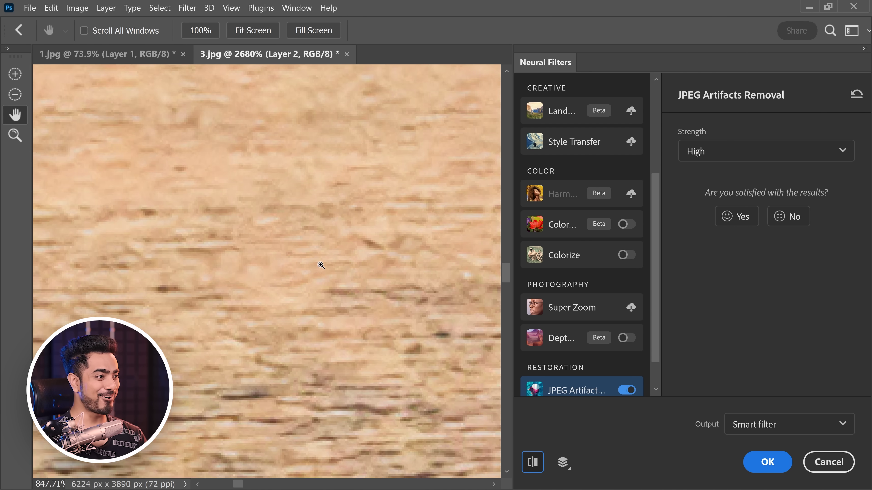
pyautogui.scroll(5, 326, 274)
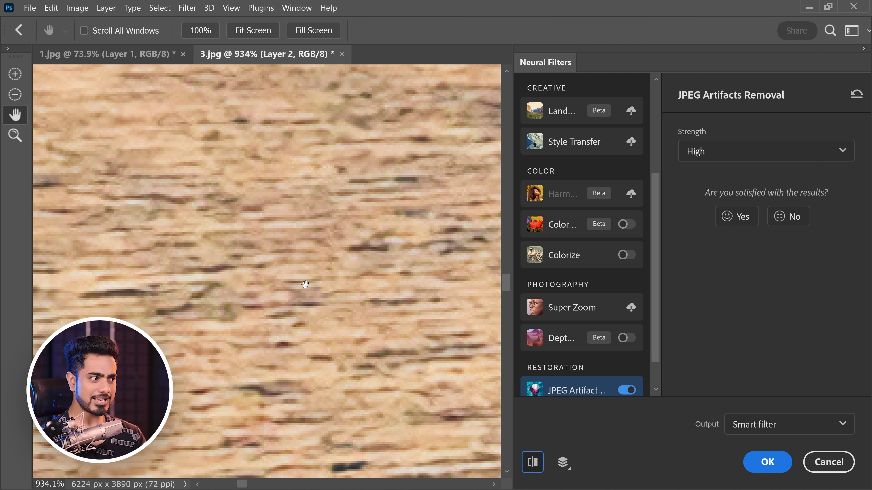
pyautogui.scroll(-7, 362, 230)
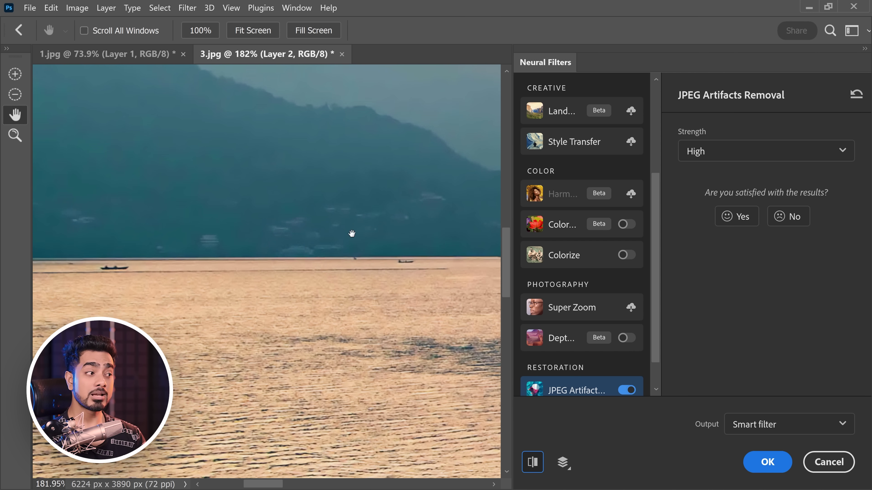
pyautogui.scroll(5, 352, 224)
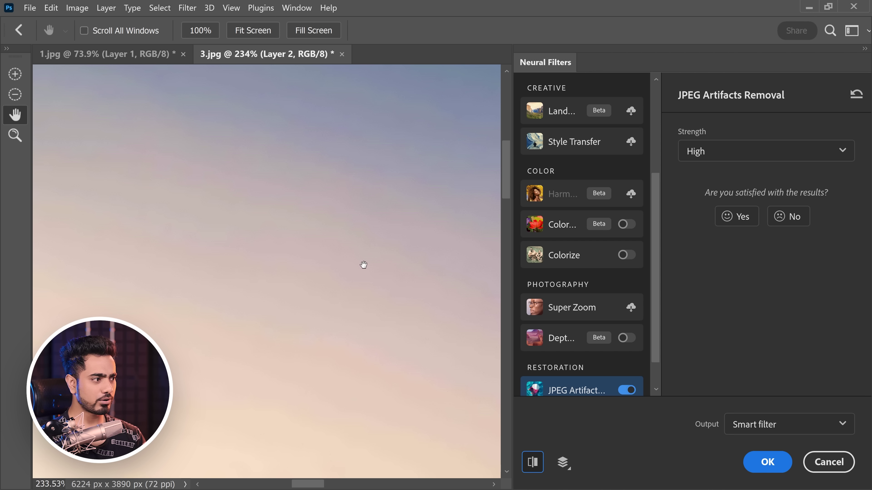
pyautogui.scroll(-4, 352, 249)
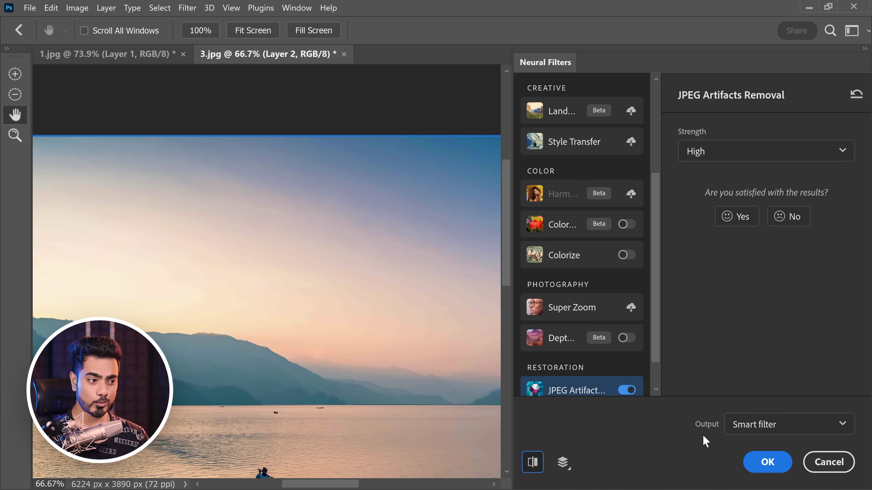
# - Apply the artifact removal as a smart filter and select its filter mask
pyautogui.click(765, 462)
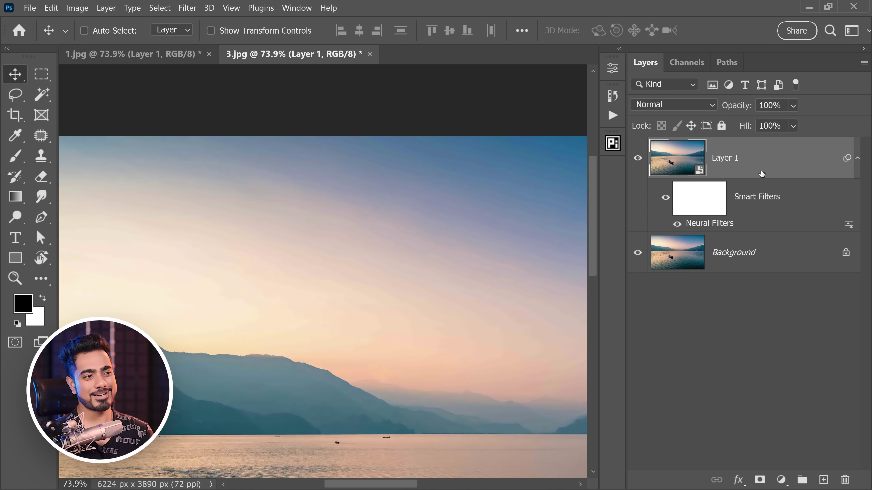
pyautogui.click(695, 213)
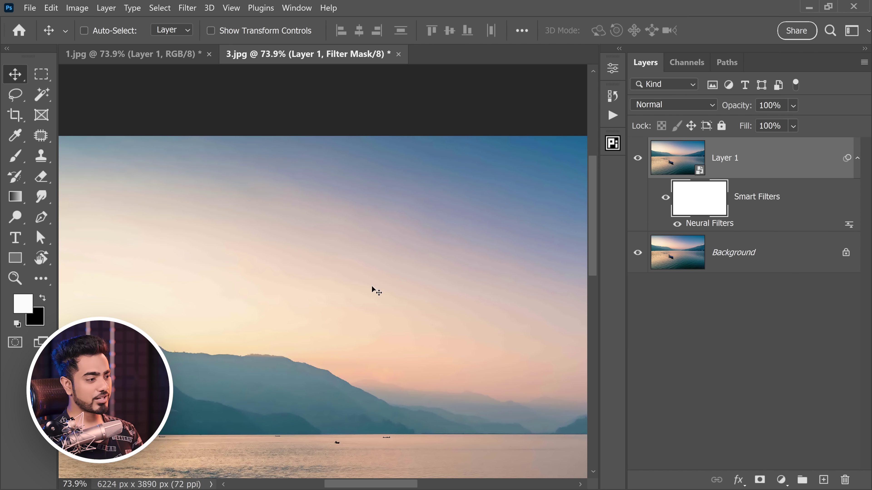
pyautogui.scroll(-3, 360, 289)
pyautogui.scroll(-1, 357, 289)
pyautogui.scroll(5, 528, 293)
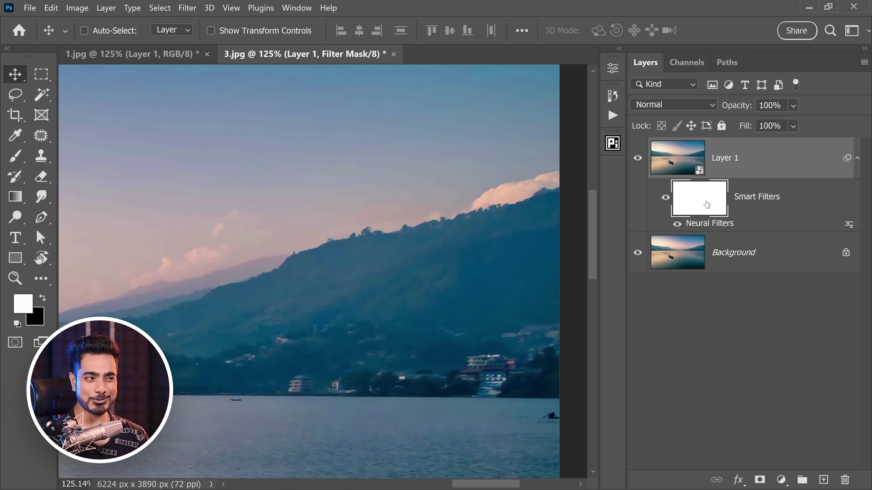
# - Switch to the Brush with black as the painting colour, sizing it to 150
pyautogui.click(15, 156)
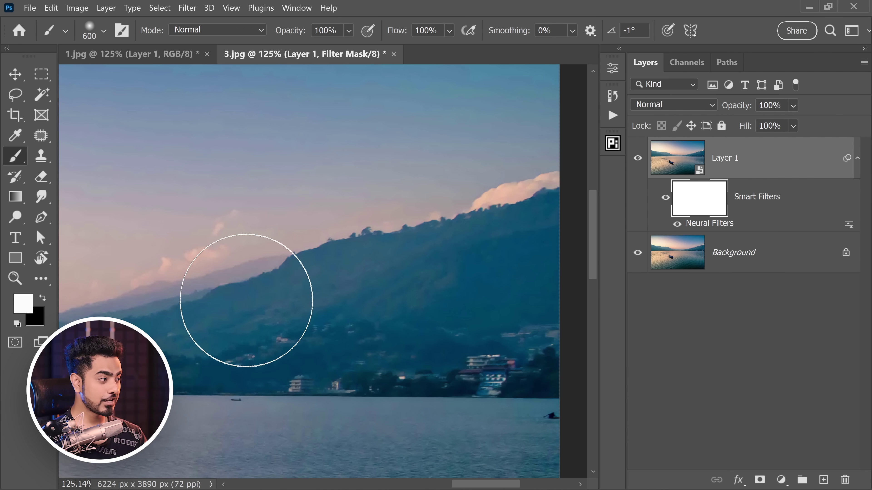
pyautogui.press('x')
pyautogui.press('[')
pyautogui.press('[')
pyautogui.press('[')
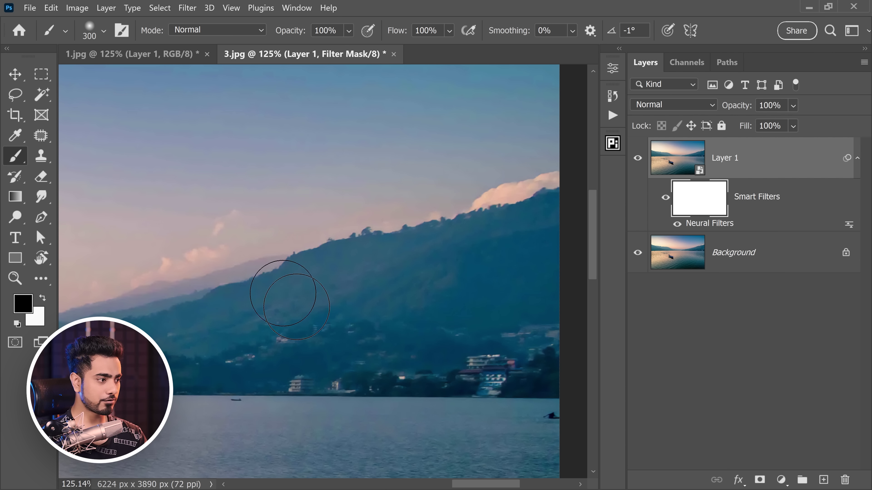
pyautogui.keyDown('ctrl'); pyautogui.click(383, 377); pyautogui.keyUp('ctrl')
pyautogui.scroll(3, 383, 377)
pyautogui.press('[')
pyautogui.press('[')
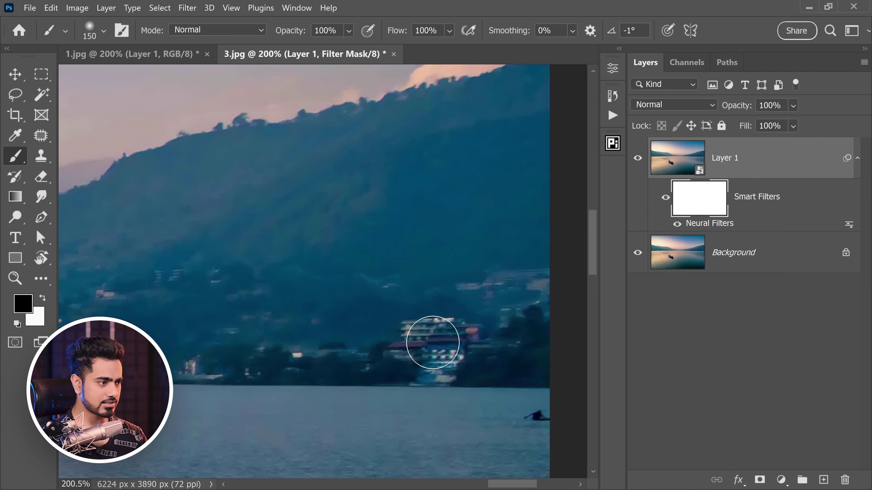
pyautogui.scroll(5, 432, 345)
pyautogui.scroll(-5, 462, 350)
pyautogui.hscroll(-2, 243, 356)
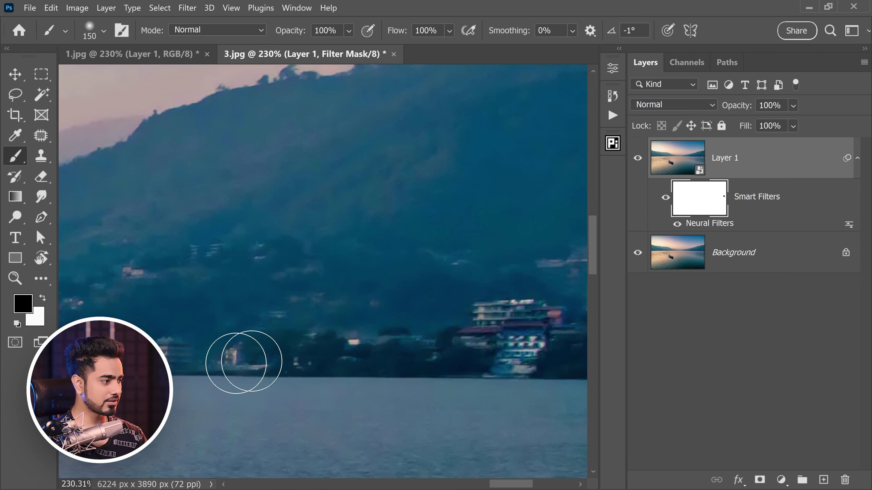
pyautogui.press('[')
pyautogui.press('[')
pyautogui.press('[')
pyautogui.hscroll(-2, 261, 340)
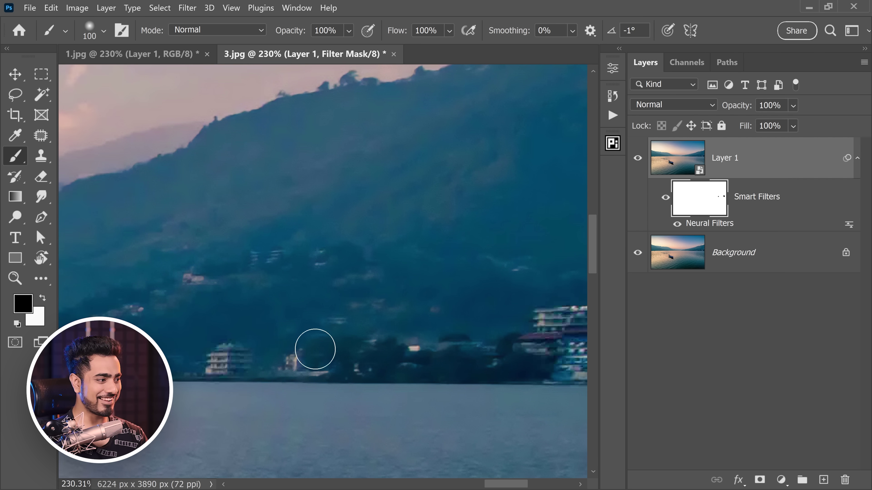
pyautogui.press(']')
pyautogui.press(']')
pyautogui.press(']')
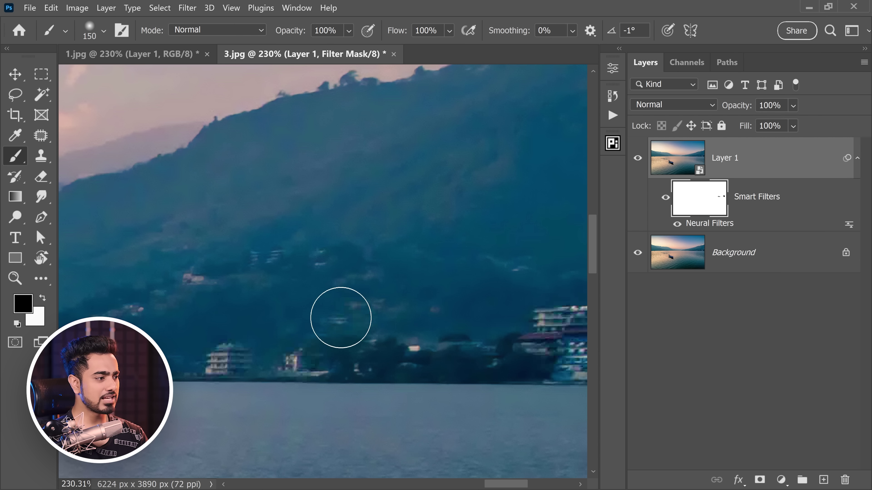
pyautogui.scroll(-4, 233, 284)
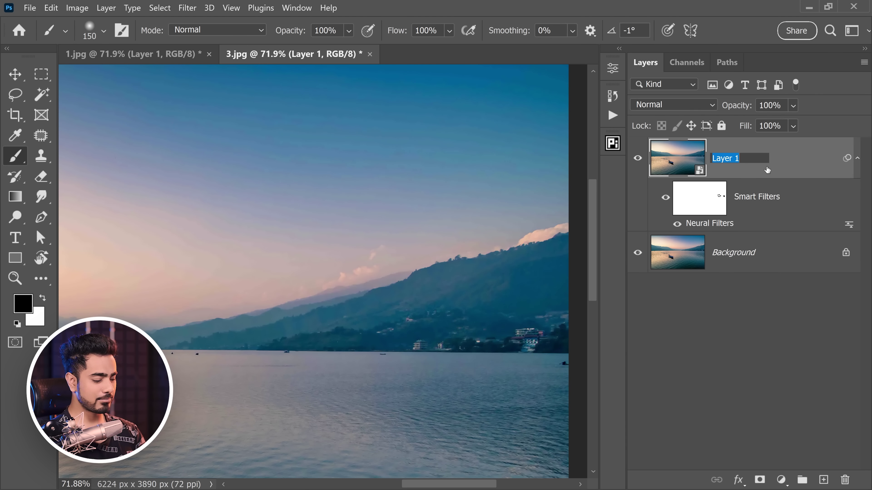
# - Name the filtered layer 'JPEG Artifact Removal' and merge the visible result into a new layer
pyautogui.write('JPEG Artifact Removal')
pyautogui.press('Return')
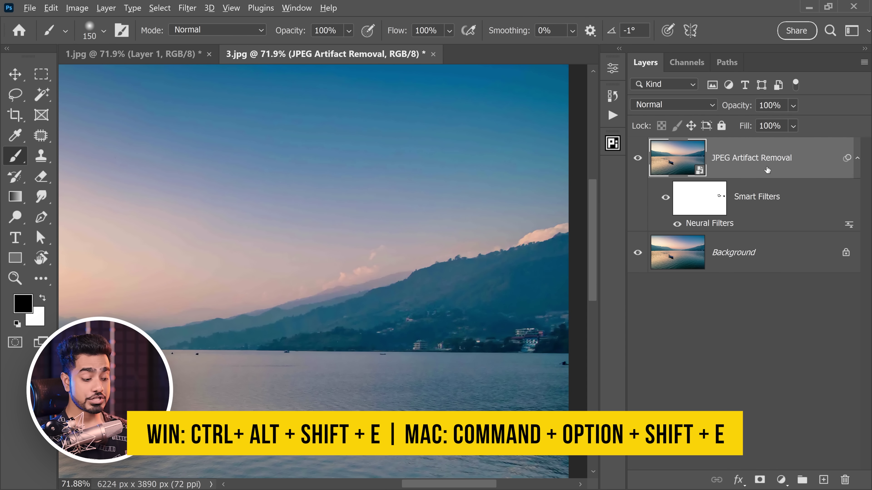
pyautogui.hotkey('ctrl', 'alt', 'shift', 'e')
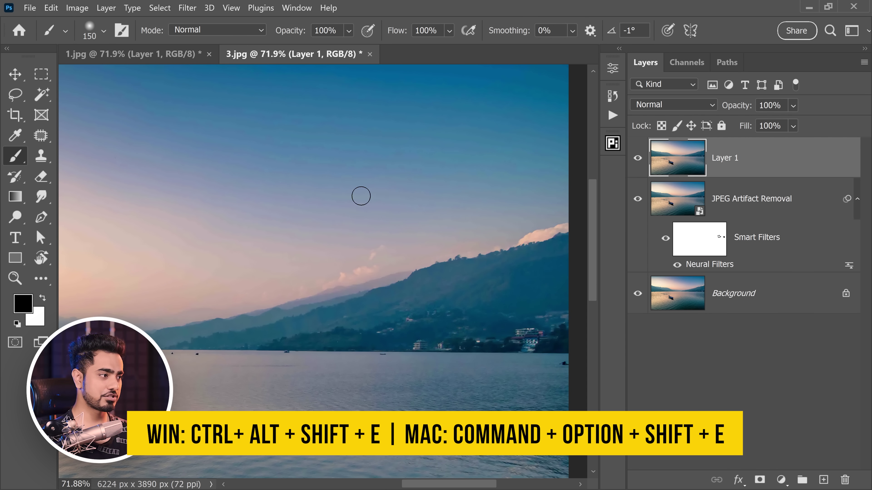
pyautogui.moveTo(311, 227); pyautogui.dragTo(396, 252)
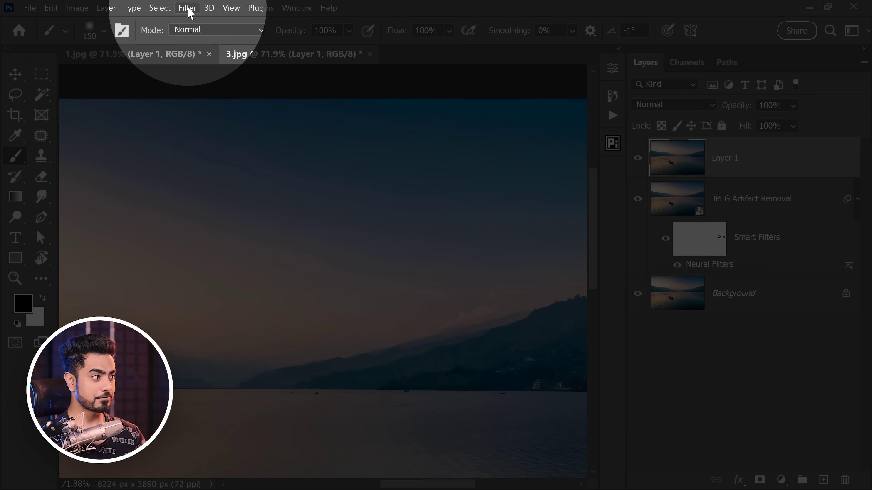
# - Convert the merged layer for smart filters and rename it 'Sky Fix'
pyautogui.click(187, 8)
pyautogui.click(219, 33)
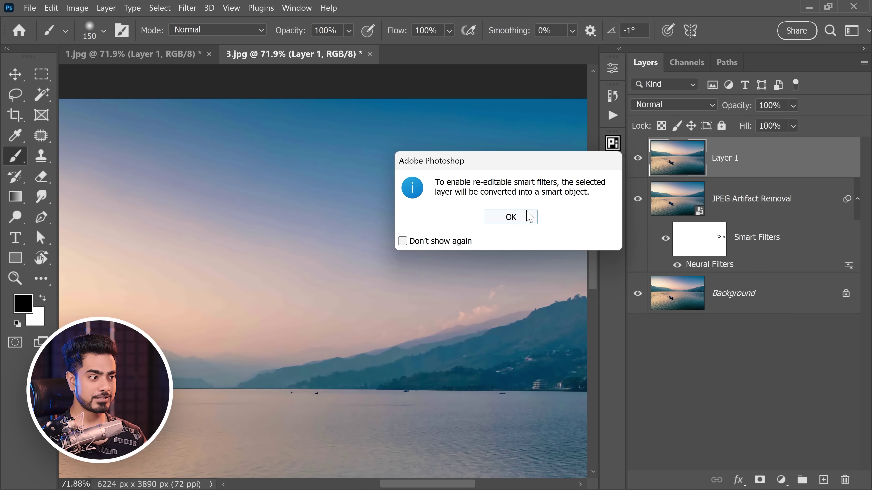
pyautogui.click(529, 216)
pyautogui.doubleClick(704, 163)
pyautogui.write('Sk')
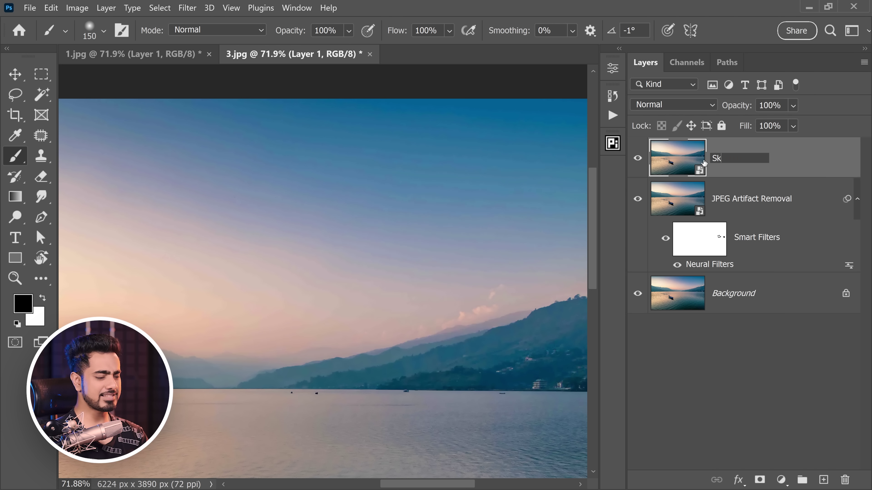
pyautogui.write('y Fix')
pyautogui.press('Return')
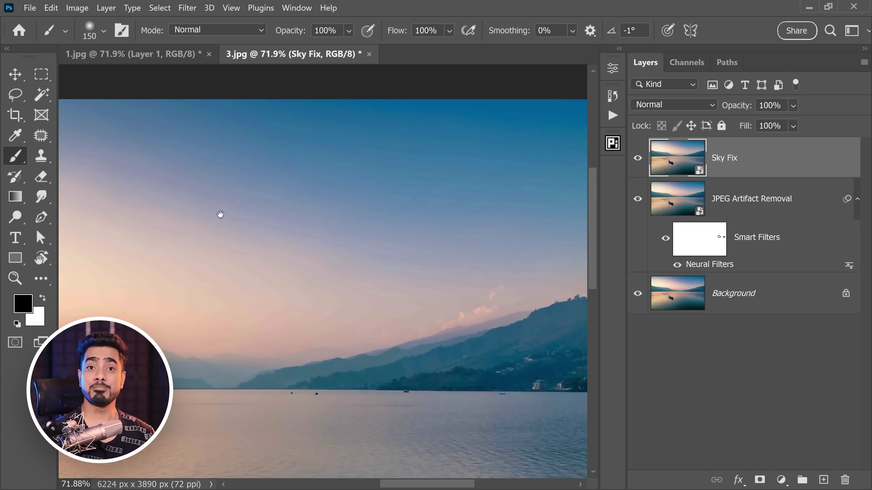
pyautogui.moveTo(199, 211); pyautogui.dragTo(214, 213)
pyautogui.scroll(-2, 241, 106)
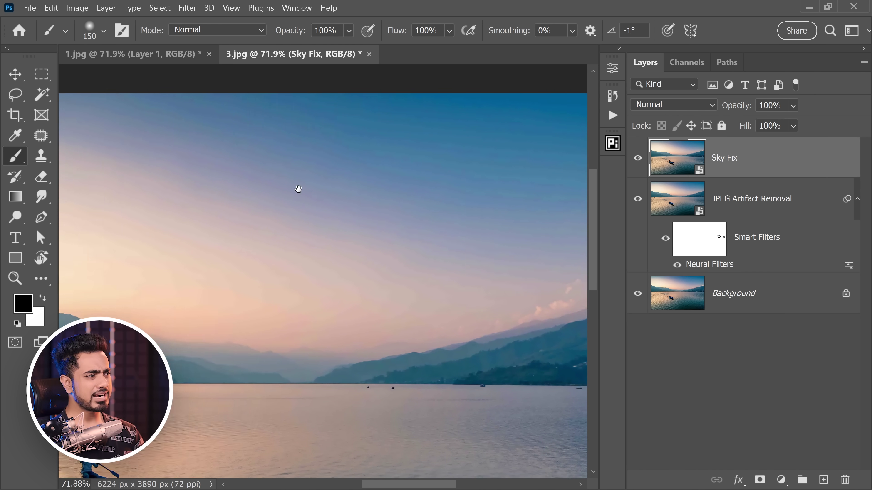
pyautogui.hscroll(-3, 165, 74)
# - Preview a Gaussian Blur with a 34.6-pixel radius on the Sky Fix layer
pyautogui.click(187, 8)
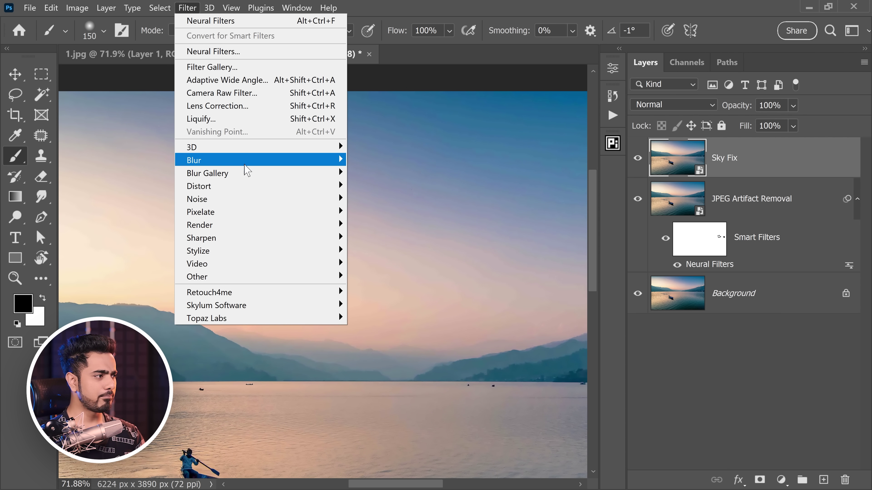
pyautogui.moveTo(338, 159)
pyautogui.click(385, 212)
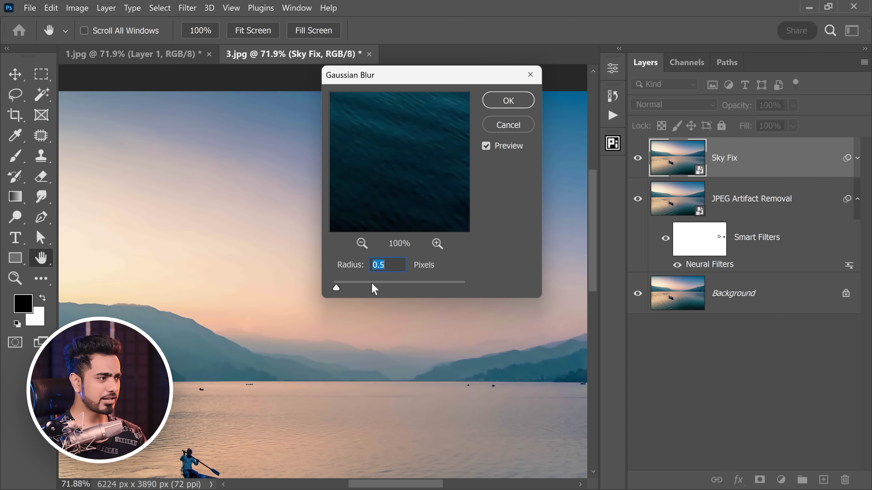
pyautogui.moveTo(337, 286); pyautogui.dragTo(400, 291)
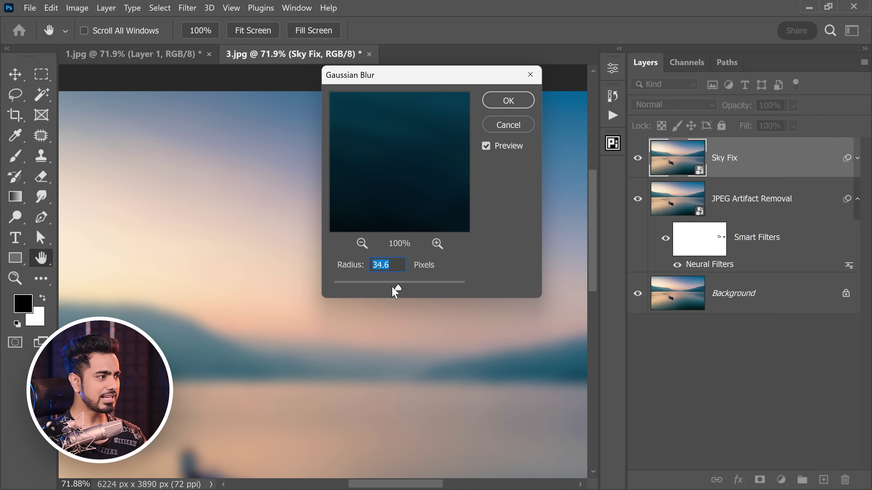
pyautogui.scroll(8, 185, 274)
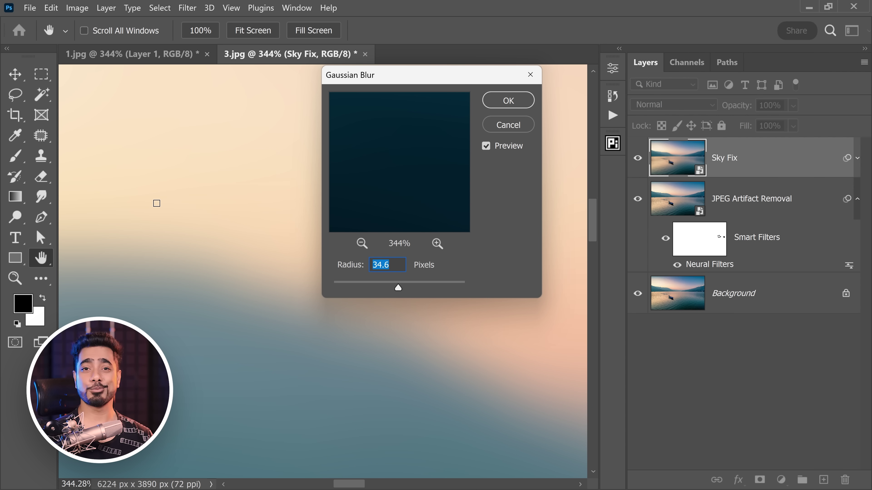
# - Discard the Gaussian Blur and head to Filter > Blur for Surface Blur
pyautogui.click(508, 125)
pyautogui.press('b')
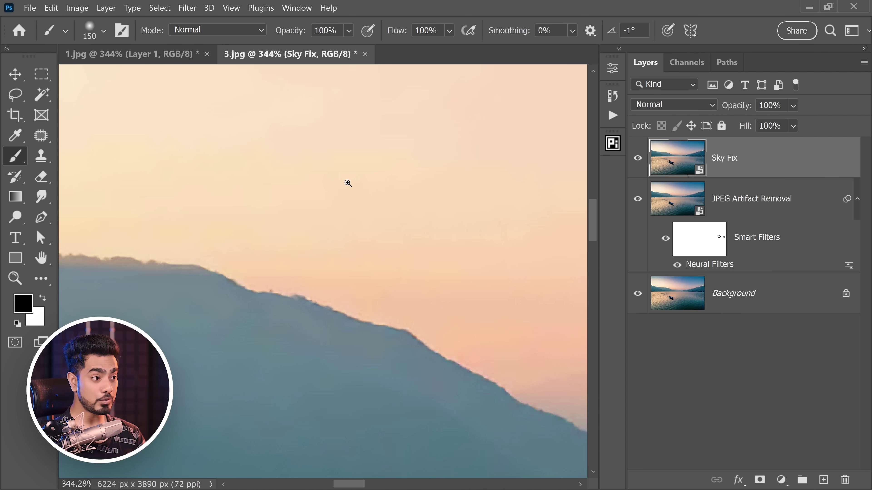
pyautogui.scroll(-6, 346, 181)
pyautogui.moveTo(336, 215); pyautogui.dragTo(298, 197)
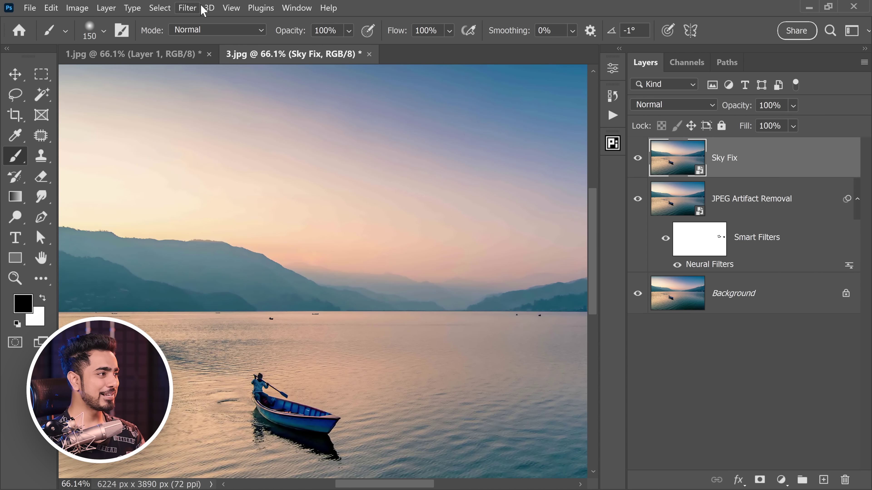
pyautogui.click(187, 8)
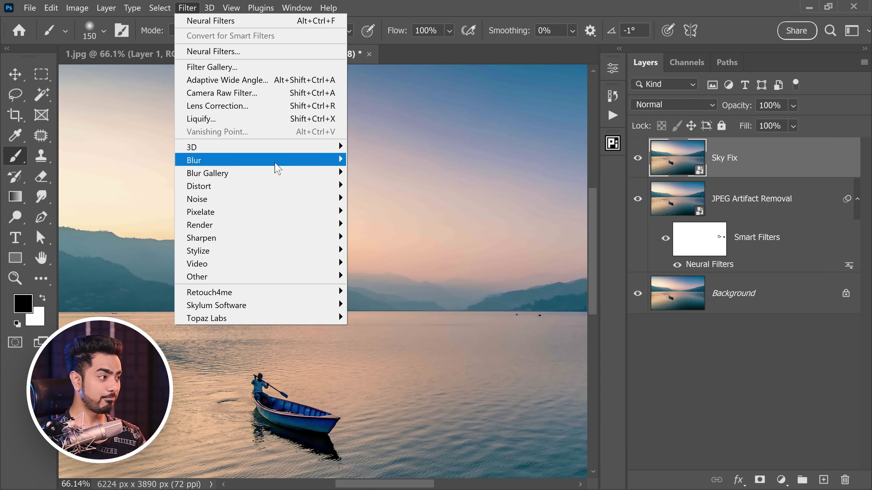
pyautogui.moveTo(288, 160)
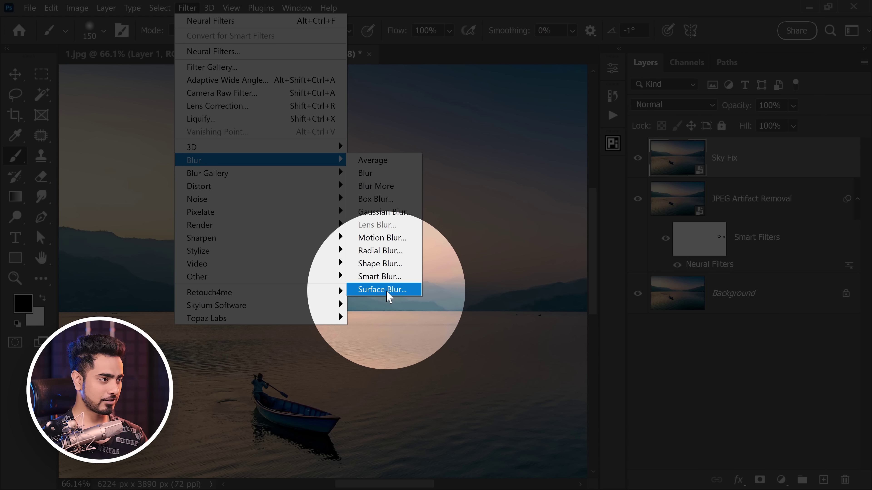
# - Open Surface Blur on Sky Fix and set Radius to 50 pixels with Threshold at 255
pyautogui.click(382, 289)
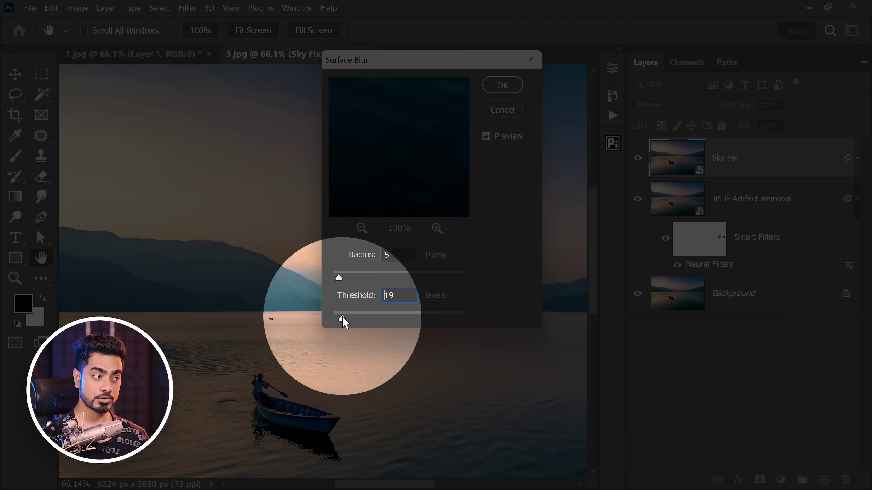
pyautogui.moveTo(341, 319); pyautogui.dragTo(490, 308)
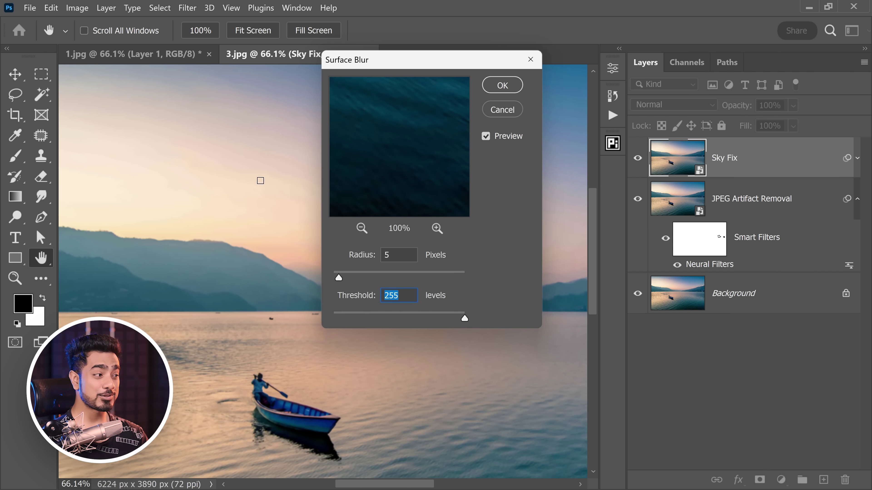
pyautogui.scroll(3, 262, 165)
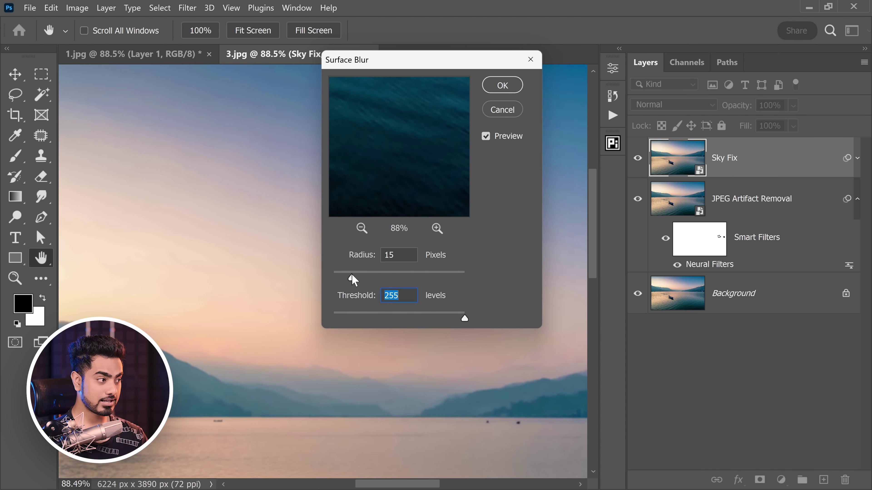
pyautogui.click(351, 277)
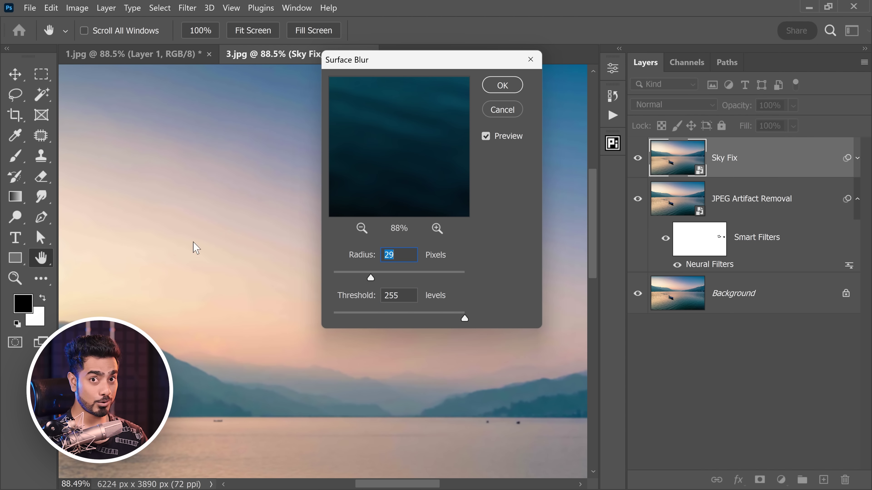
pyautogui.moveTo(381, 283); pyautogui.dragTo(389, 280)
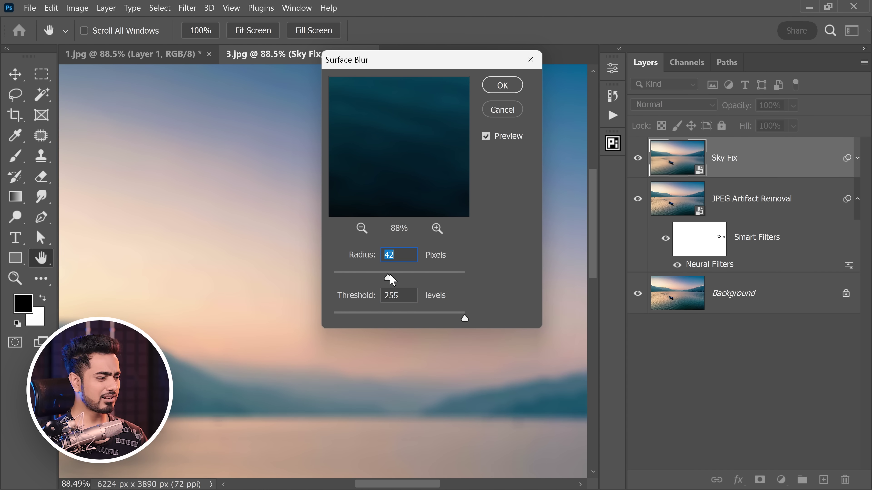
pyautogui.write('55')
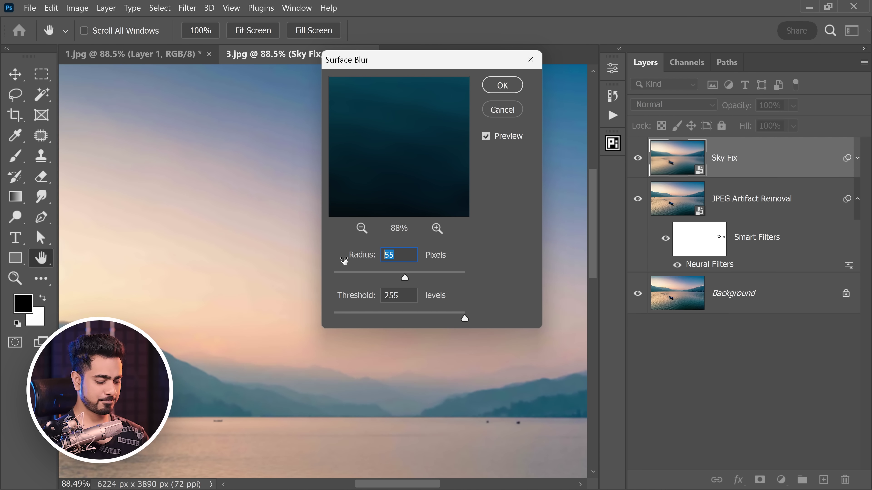
pyautogui.write('50')
pyautogui.scroll(-3, 263, 167)
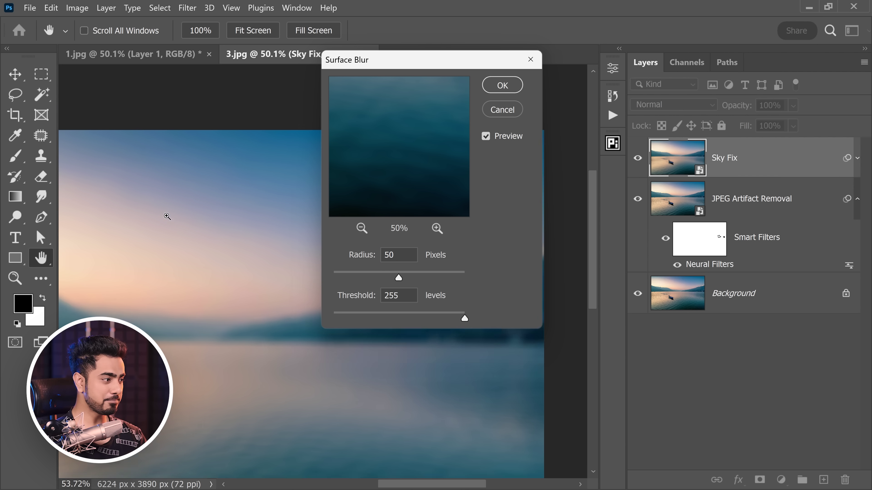
pyautogui.scroll(3, 166, 213)
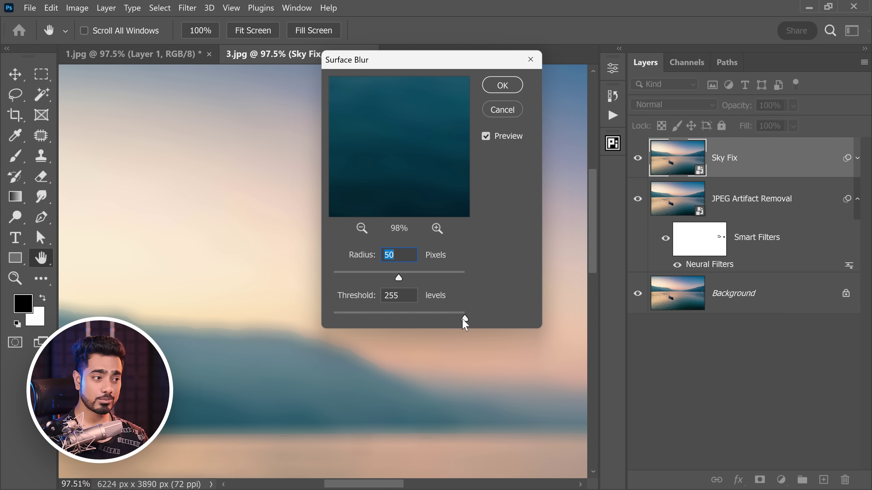
# - Lower the Surface Blur threshold from 255 toward 12, zooming out to preview the whole sky
pyautogui.moveTo(462, 322); pyautogui.dragTo(367, 321)
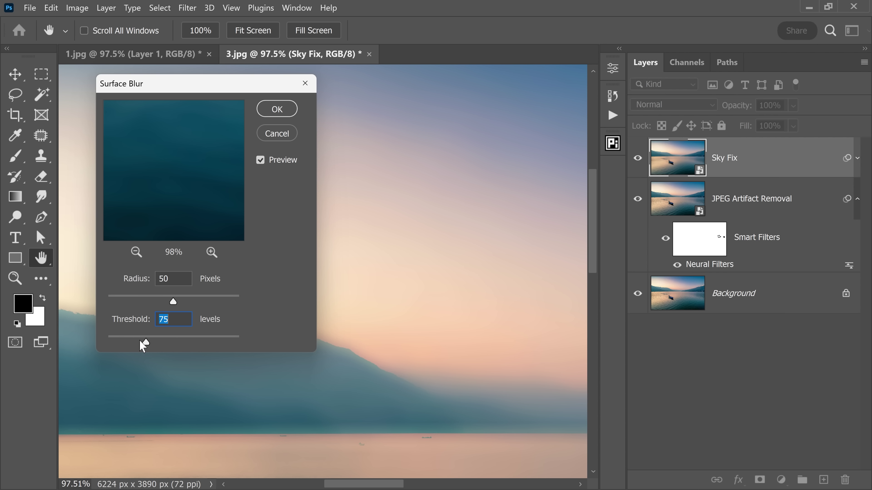
pyautogui.moveTo(144, 344); pyautogui.dragTo(137, 344)
pyautogui.moveTo(192, 90); pyautogui.dragTo(181, 106)
pyautogui.moveTo(145, 360); pyautogui.dragTo(138, 361)
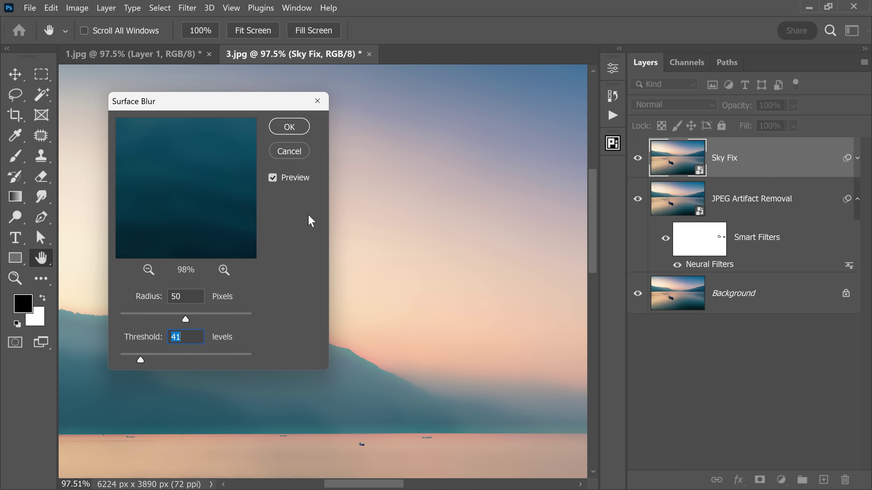
pyautogui.moveTo(136, 359); pyautogui.dragTo(124, 359)
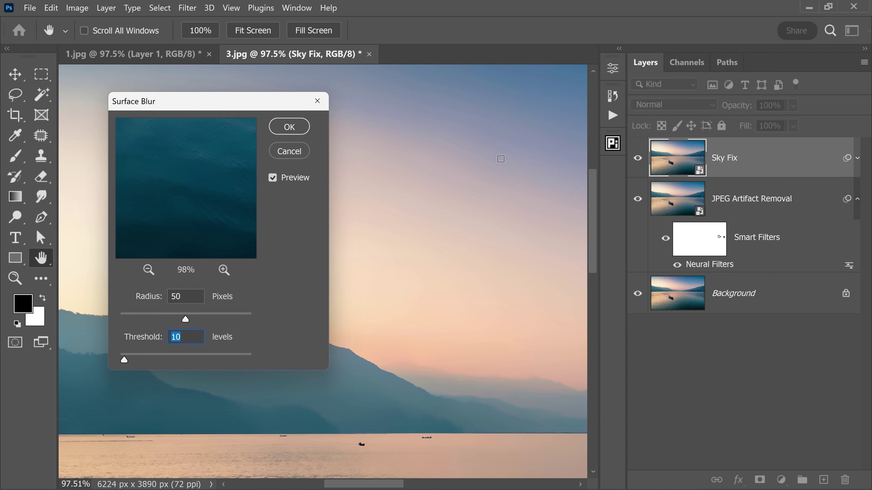
pyautogui.press('ctrl')
pyautogui.keyDown('alt'); pyautogui.click(484, 126); pyautogui.keyUp('alt')
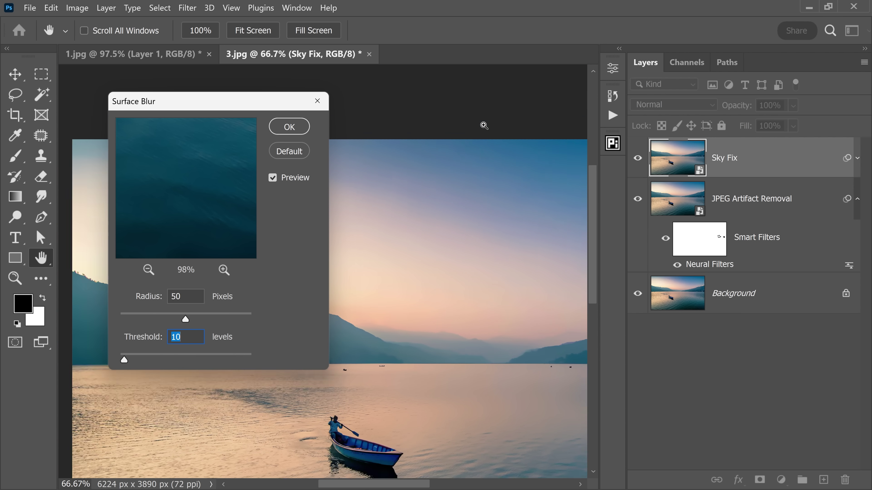
pyautogui.keyDown('alt'); pyautogui.click(483, 124); pyautogui.keyUp('alt')
pyautogui.moveTo(208, 108); pyautogui.dragTo(196, 91)
pyautogui.write('3')
pyautogui.keyDown('ctrl'); pyautogui.click(492, 175); pyautogui.keyUp('ctrl')
pyautogui.keyDown('ctrl'); pyautogui.click(491, 175); pyautogui.keyUp('ctrl')
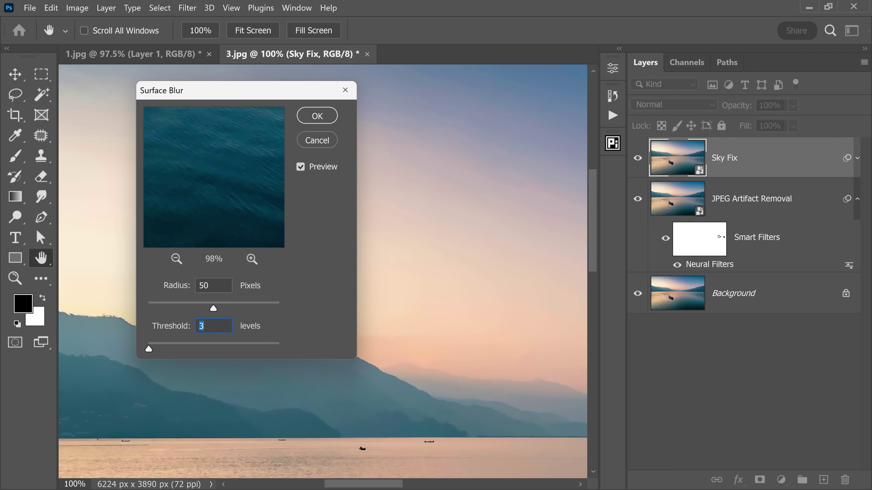
# - Apply Surface Blur at Threshold 12, then pan to bring the boat and rower into view
pyautogui.write('2')
pyautogui.click(327, 117)
pyautogui.press('b')
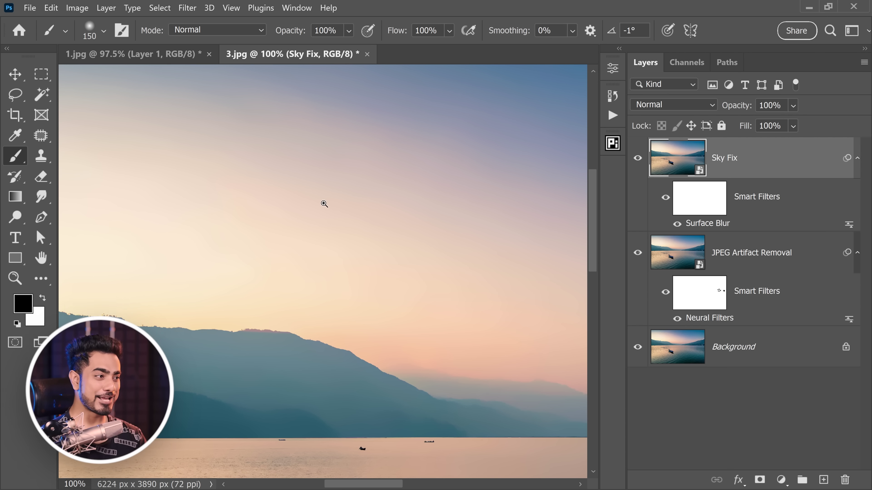
pyautogui.scroll(-3, 309, 205)
pyautogui.scroll(6, 268, 222)
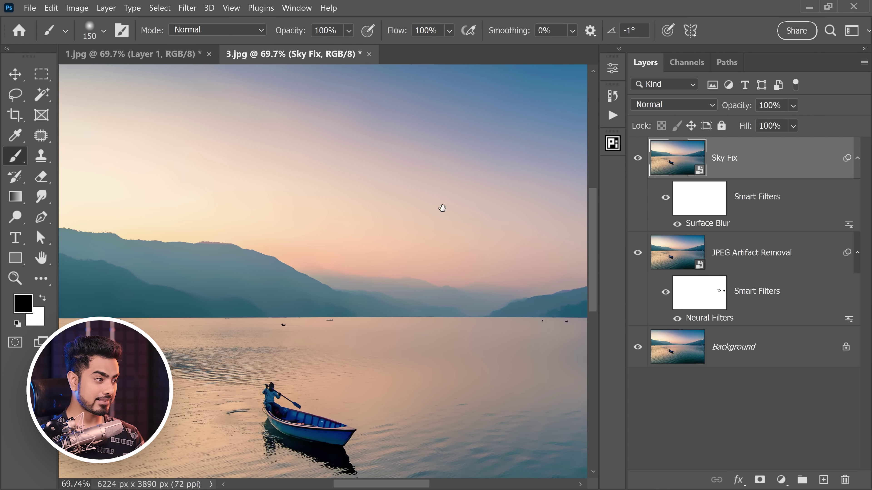
pyautogui.scroll(2, 243, 265)
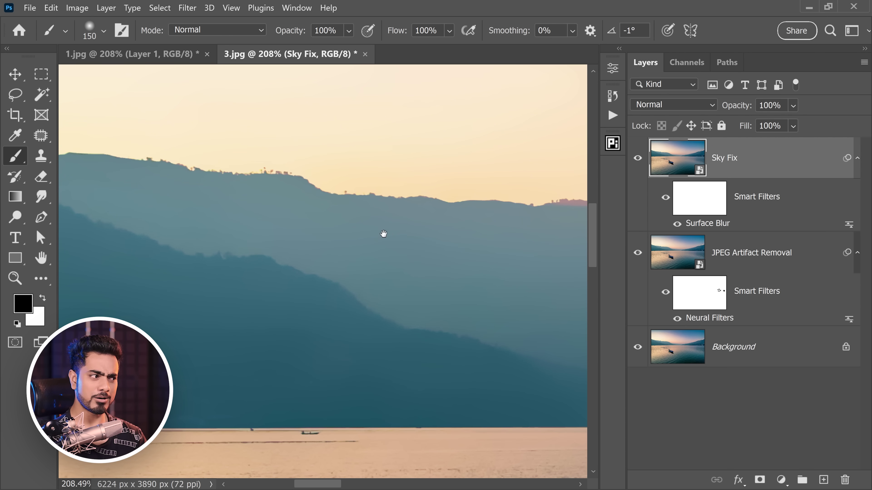
pyautogui.scroll(-4, 401, 233)
pyautogui.moveTo(372, 224); pyautogui.dragTo(463, 247)
# - Toggle Sky Fix's visibility to compare the smoothed sky with the original
pyautogui.click(639, 160)
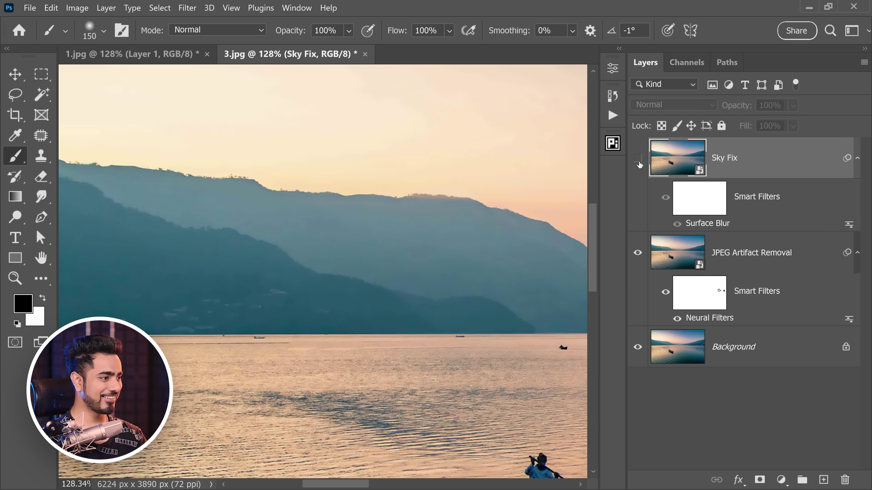
pyautogui.click(638, 159)
pyautogui.hscroll(10, 490, 187)
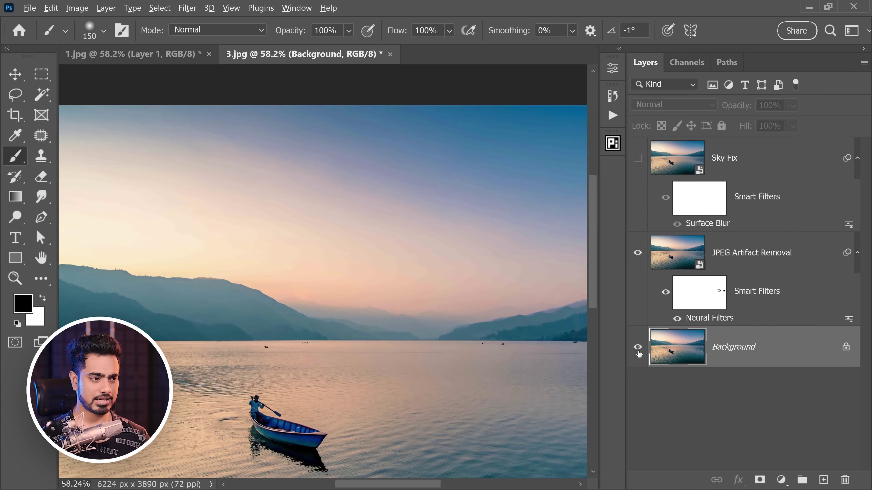
# - Hide JPEG Artifact Removal so only Background shows, then select the sky with Select > Sky
pyautogui.keyDown('alt'); pyautogui.click(638, 348); pyautogui.keyUp('alt')
pyautogui.click(159, 8)
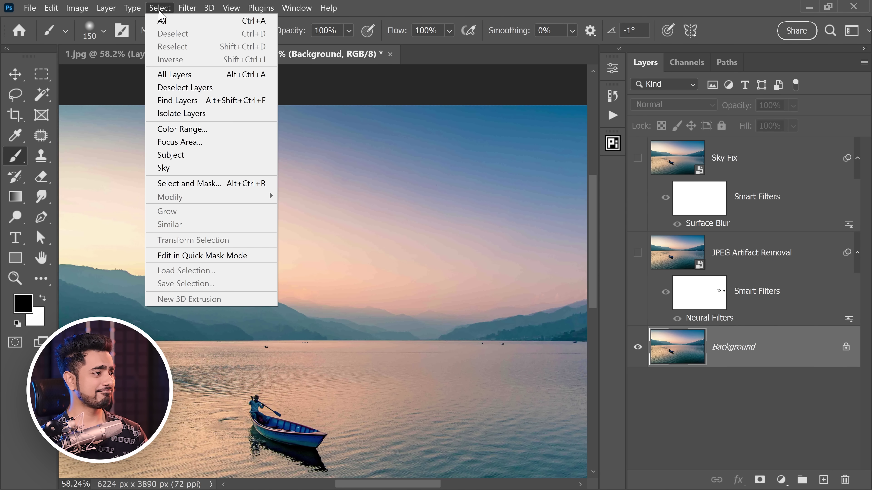
pyautogui.click(168, 169)
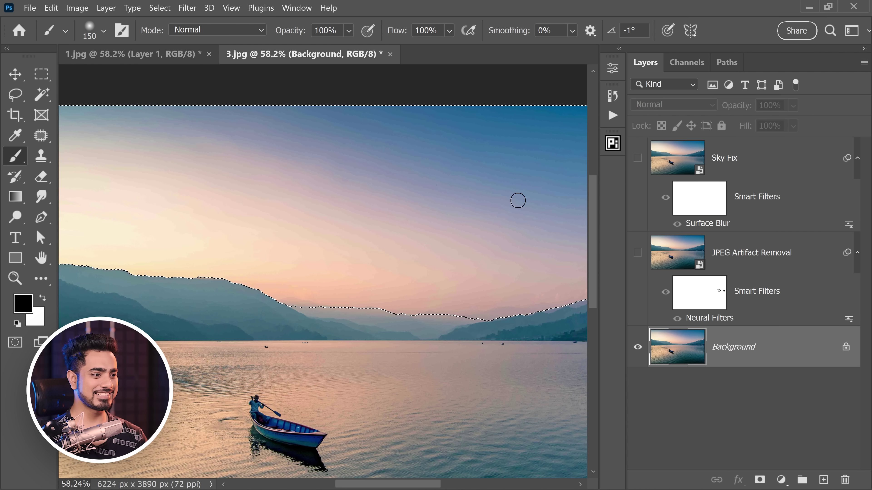
# - Turn the other layers back on and add a sky-based layer mask to Sky Fix
pyautogui.click(637, 253)
pyautogui.click(638, 158)
pyautogui.click(716, 166)
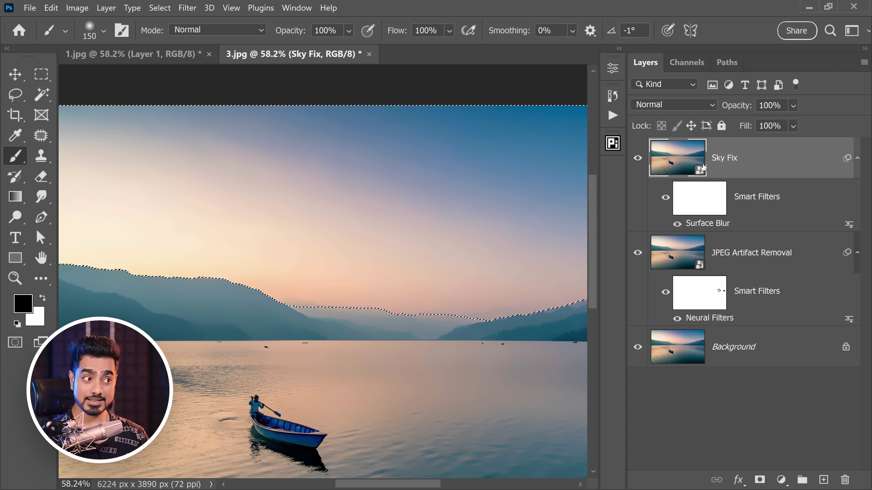
pyautogui.click(761, 480)
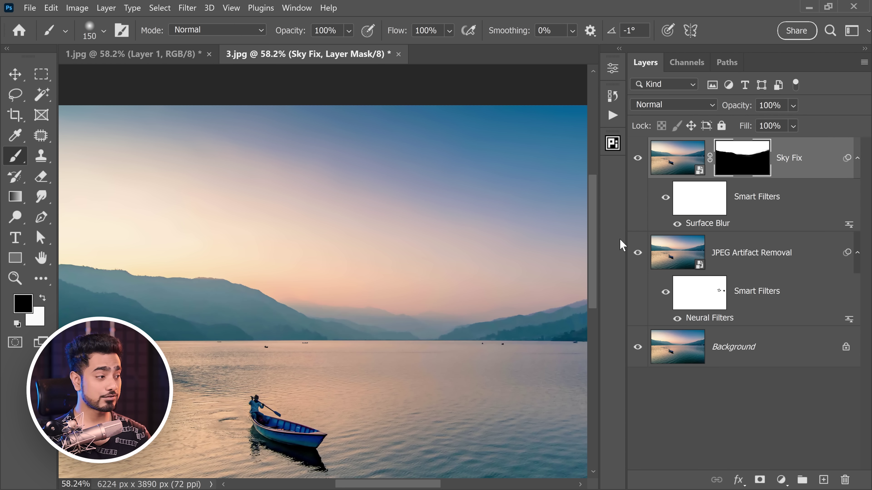
pyautogui.scroll(-3, 273, 208)
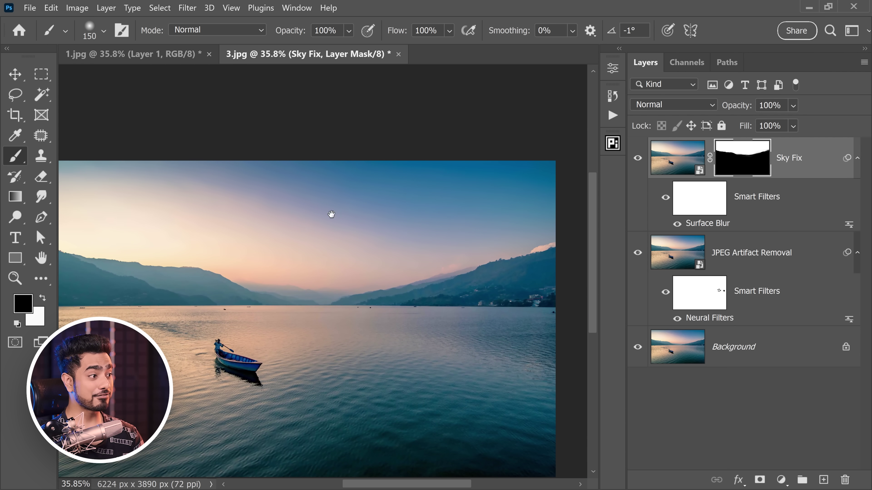
pyautogui.scroll(4, 320, 211)
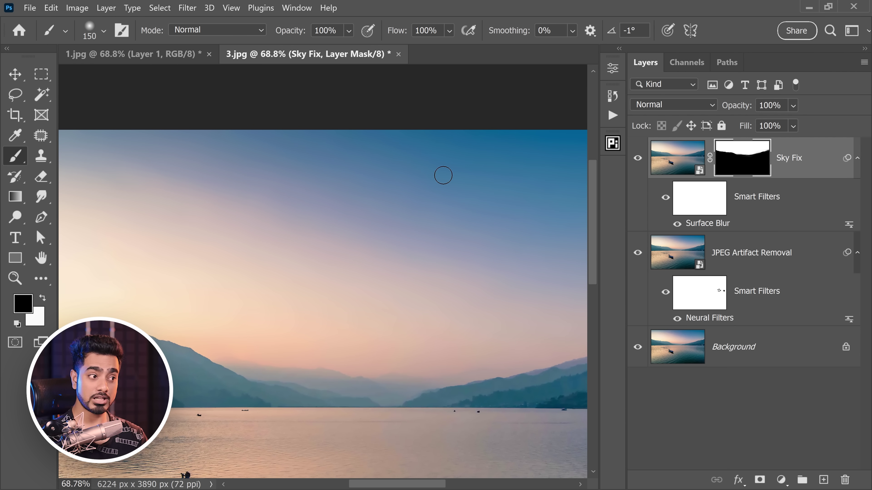
pyautogui.doubleClick(713, 224)
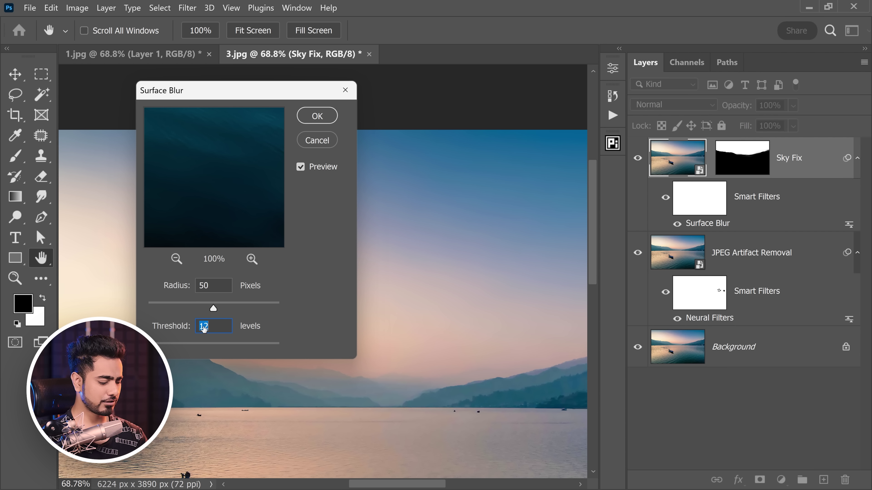
pyautogui.click(322, 118)
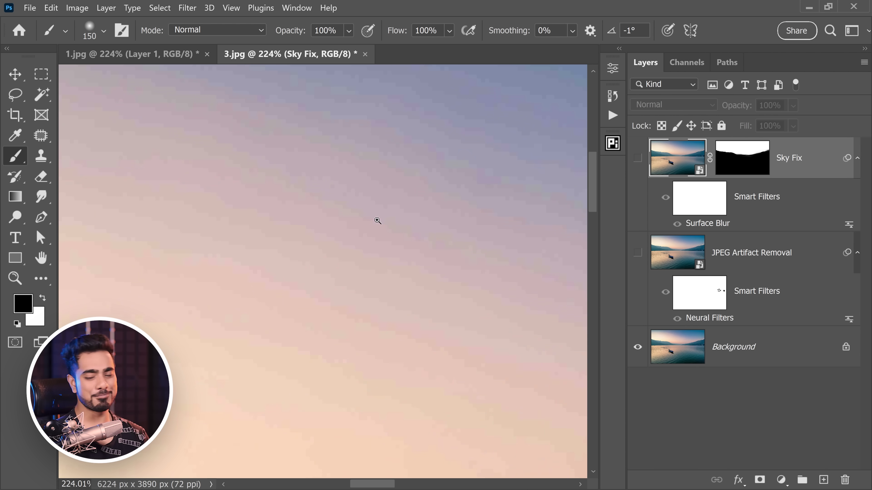
pyautogui.moveTo(376, 220)
pyautogui.mouseDown()
pyautogui.moveTo(379, 179)
pyautogui.moveTo(315, 232)
pyautogui.moveTo(373, 265)
pyautogui.moveTo(362, 269)
pyautogui.moveTo(425, 146)
pyautogui.moveTo(382, 312)
pyautogui.mouseUp()
pyautogui.keyDown('alt'); pyautogui.click(638, 347); pyautogui.keyUp('alt')
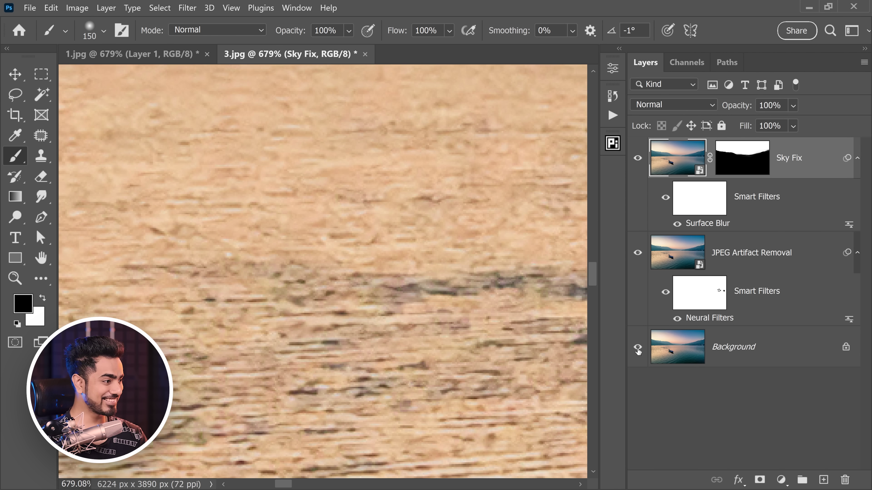
pyautogui.scroll(-2, 343, 240)
pyautogui.scroll(5, 375, 208)
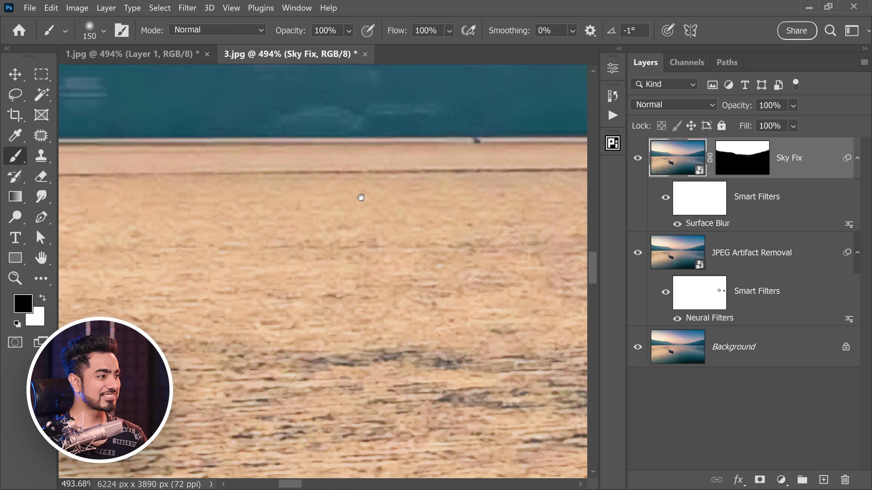
pyautogui.scroll(6, 364, 157)
pyautogui.scroll(-4, 309, 241)
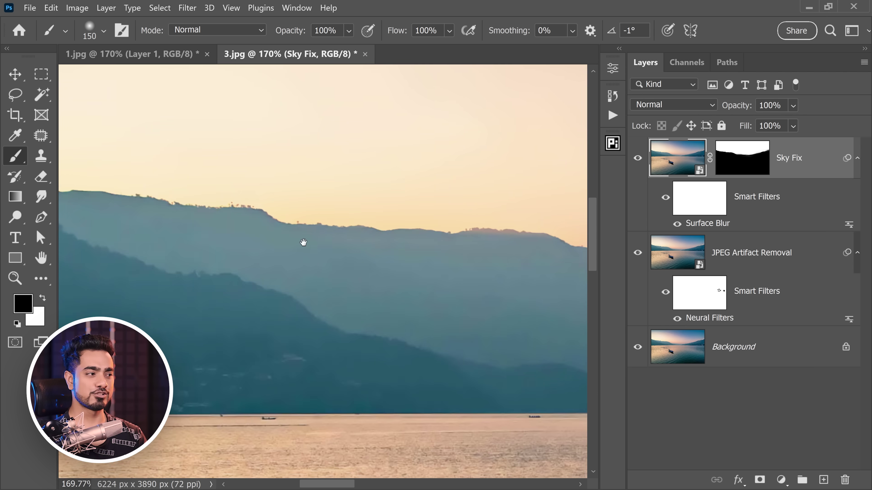